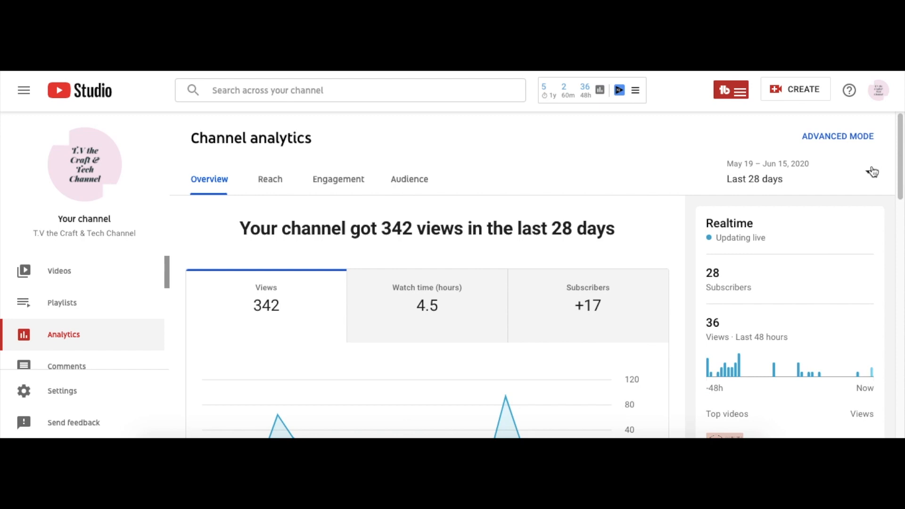
click(872, 175)
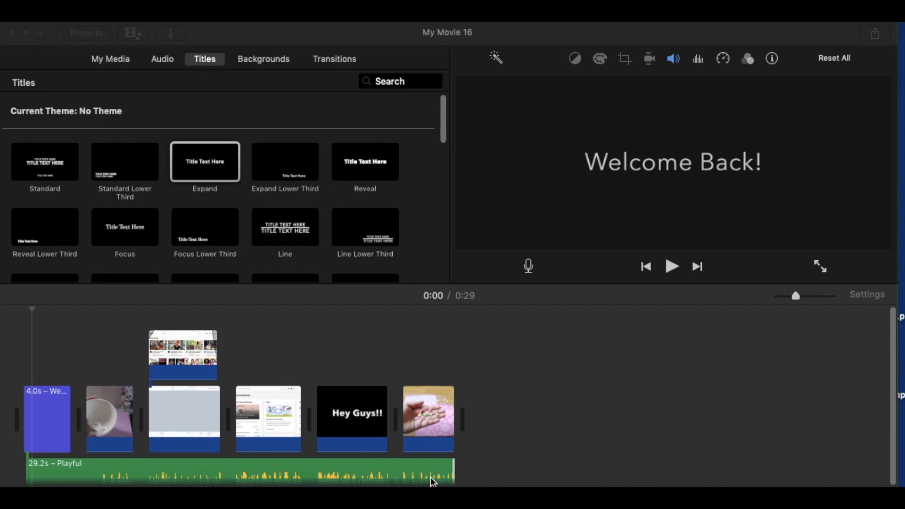
- Play the project from the opening title up to the channel analytics clip to review the intro
click(41, 344)
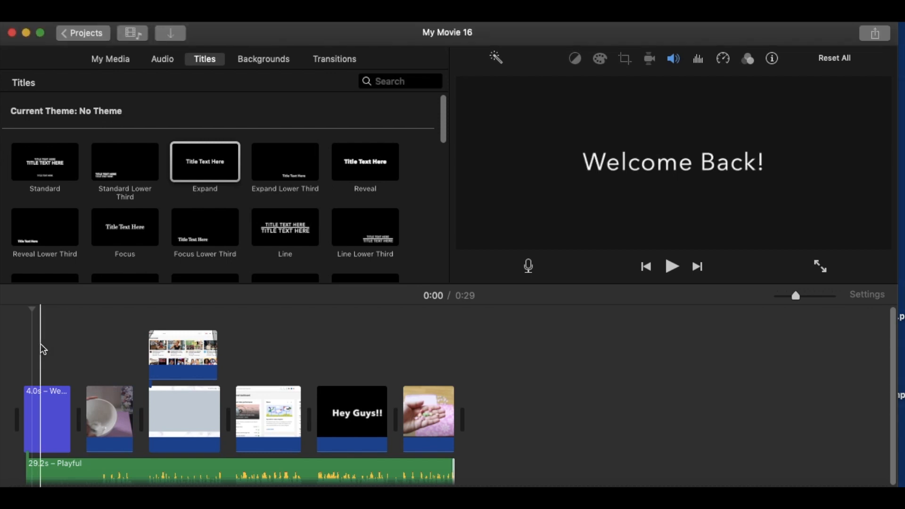
key(space)
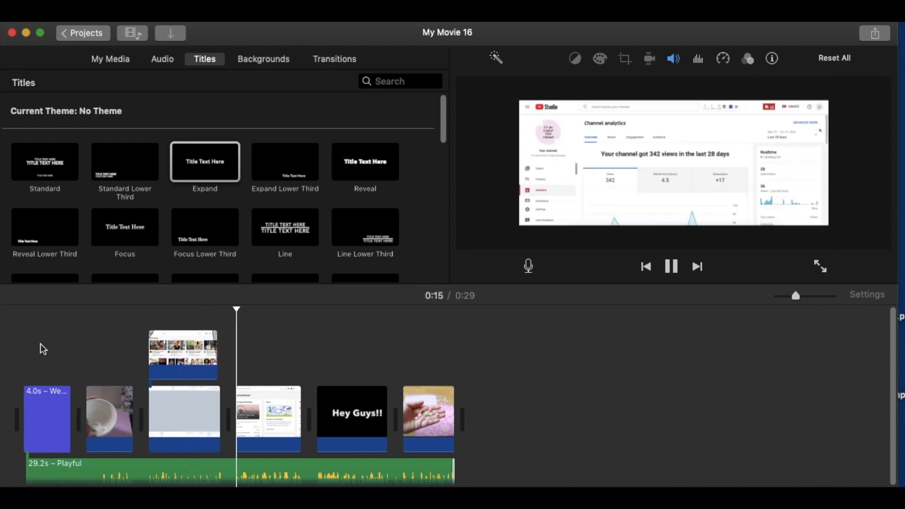
key(space)
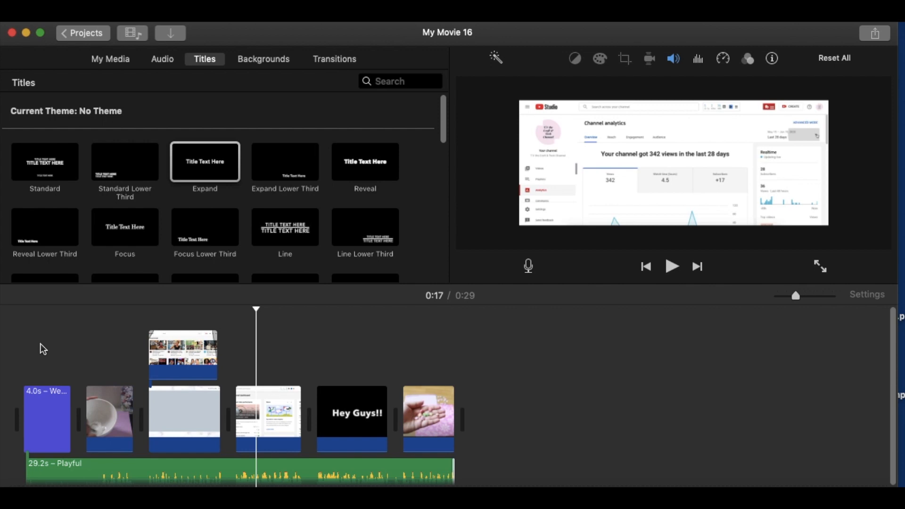
- Append Plan 1.mov and Plan 2.mov from the desktop, in that order, to the end of the movie timeline
click(479, 367)
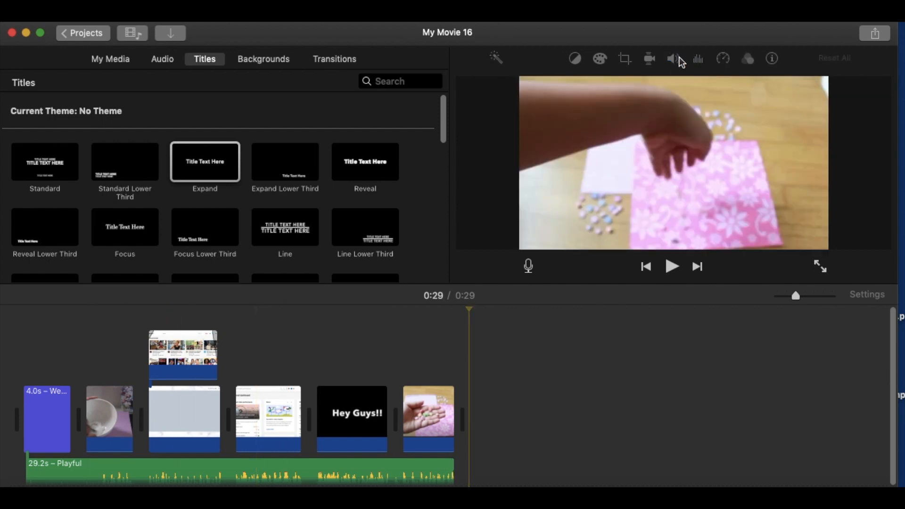
drag(674, 35, 529, 30)
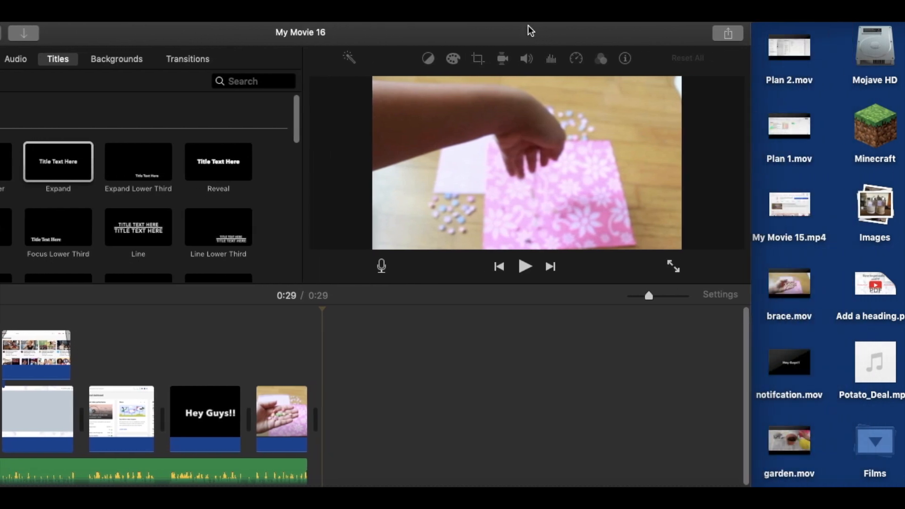
drag(803, 136, 363, 420)
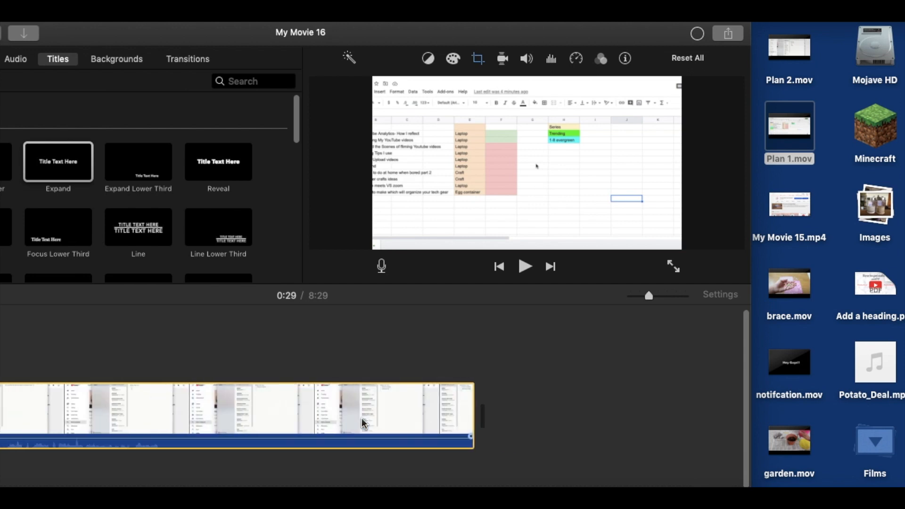
drag(788, 55, 570, 420)
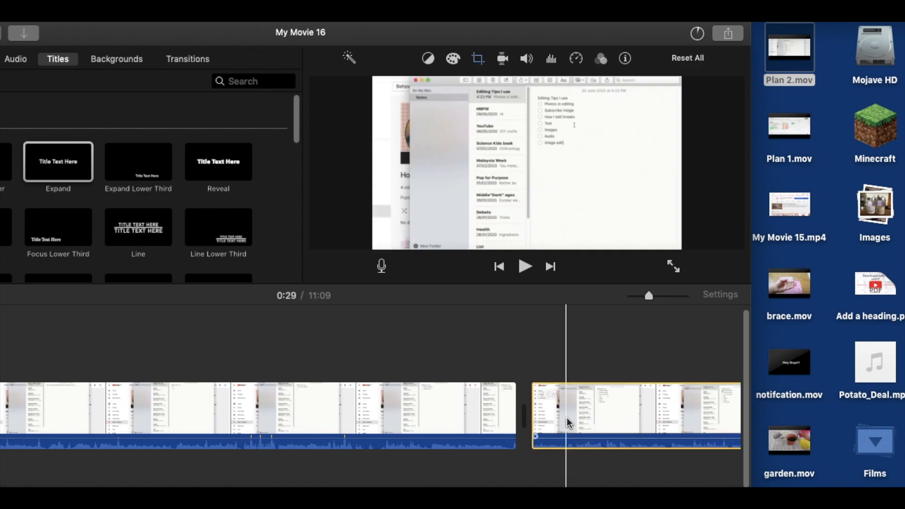
drag(612, 36, 778, 33)
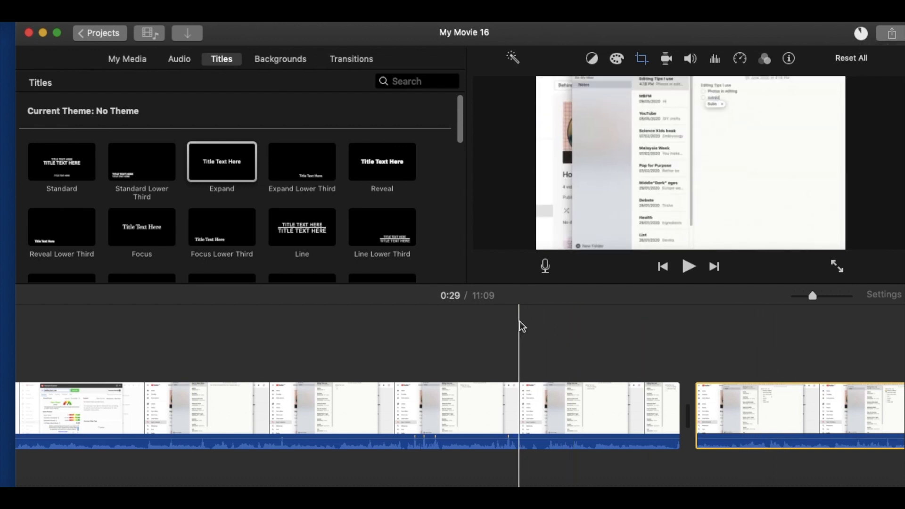
- Expand the Crop to Fill frame of the Plan 1 clip to cover the full width of the recording
click(550, 400)
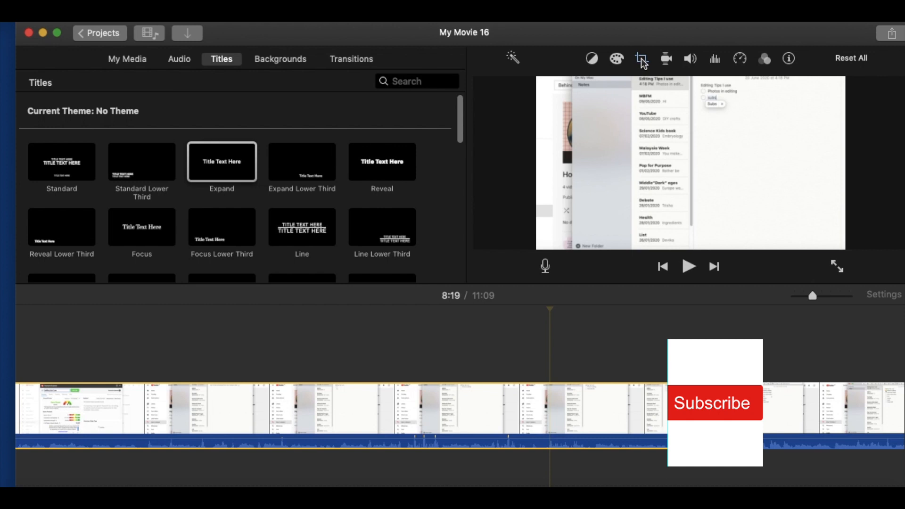
click(641, 58)
drag(648, 176, 558, 113)
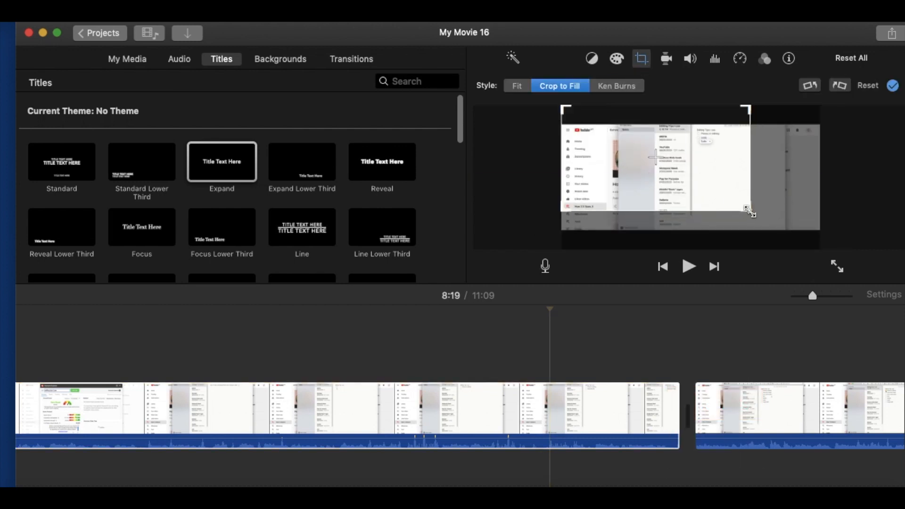
drag(750, 212, 819, 248)
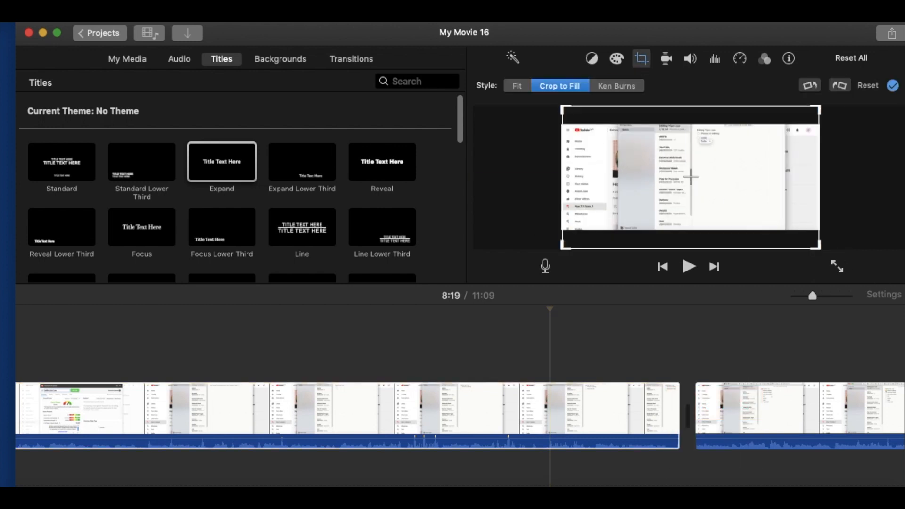
- Enlarge the Plan 2 clip's Crop to Fill frame to take in the whole recorded screen
click(780, 414)
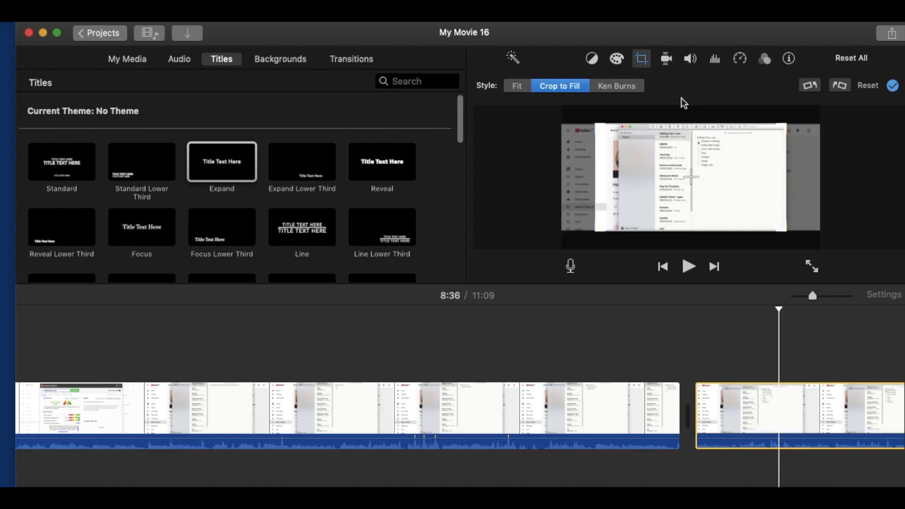
drag(673, 143, 623, 111)
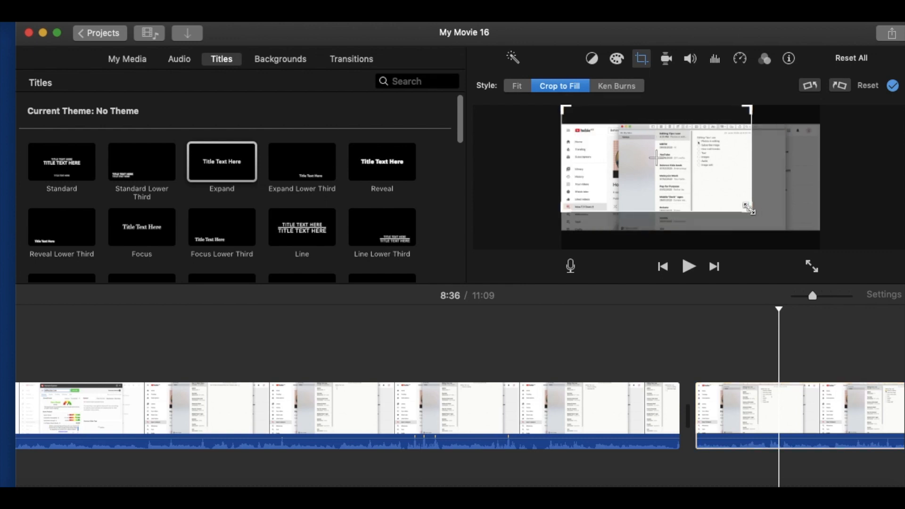
drag(749, 208, 820, 247)
click(712, 347)
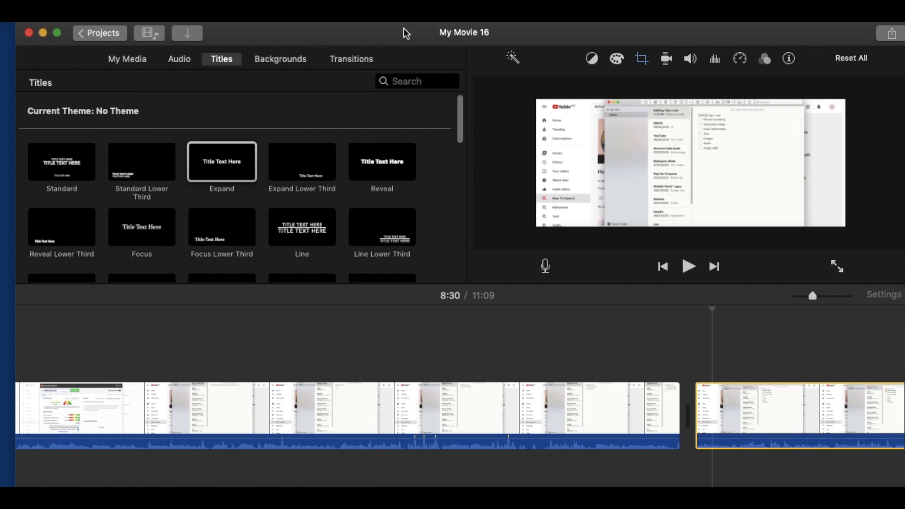
- Look through the Plan 1 clip and examine its spreadsheet section around 5:02
drag(399, 34, 373, 37)
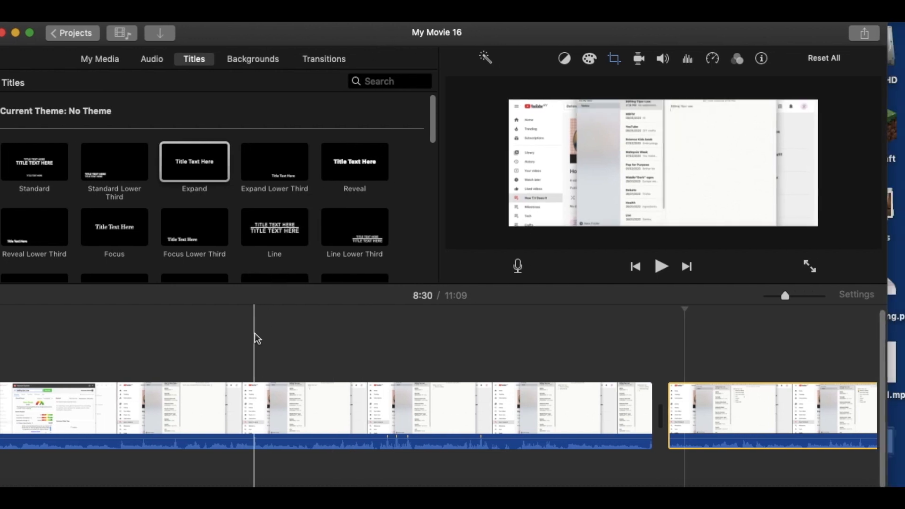
scroll(257, 338, left, 10)
scroll(257, 339, right, 5)
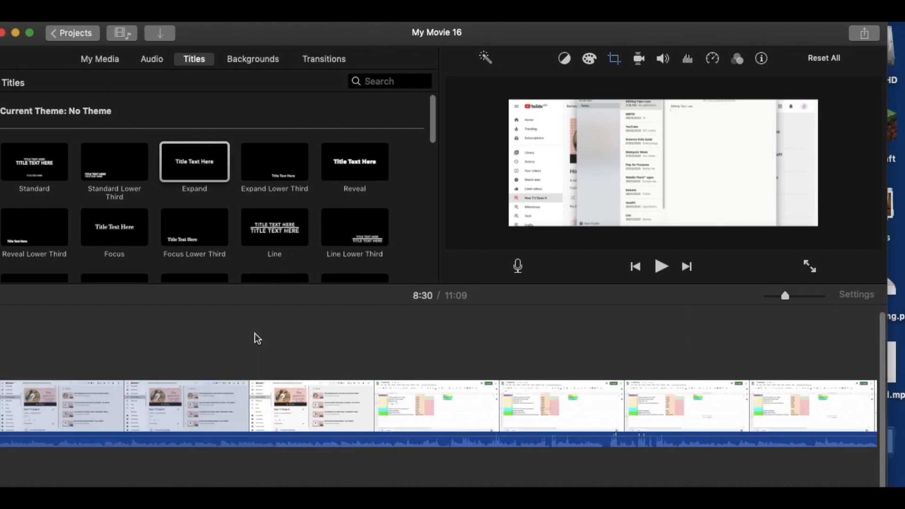
scroll(257, 339, right, 5)
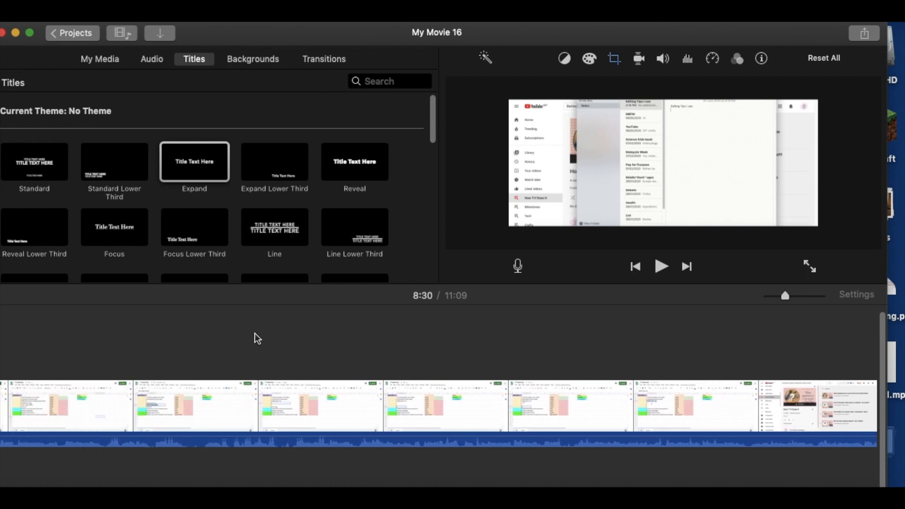
scroll(257, 339, left, 5)
scroll(581, 347, right, 5)
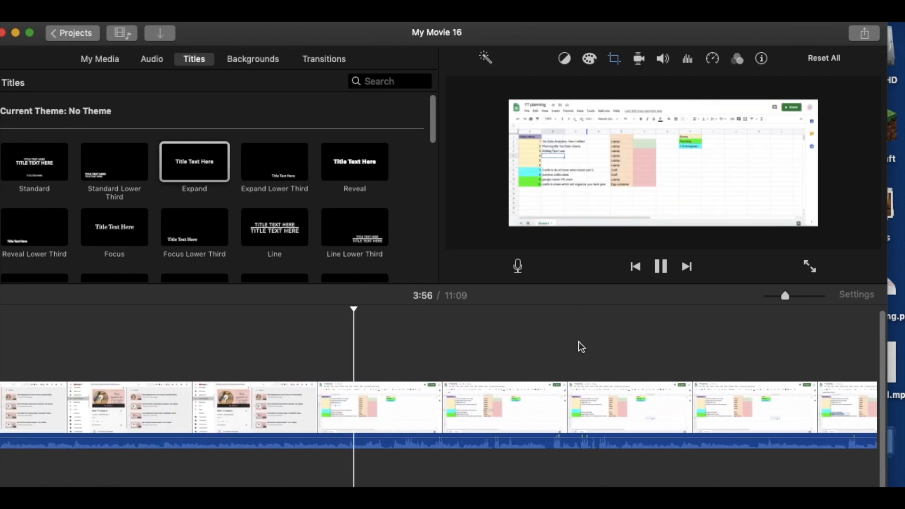
click(581, 347)
scroll(582, 347, right, 10)
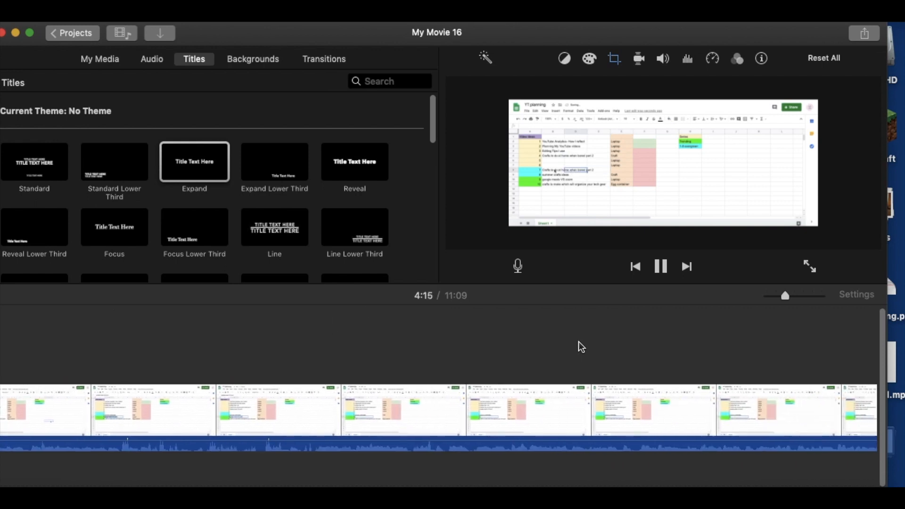
click(461, 321)
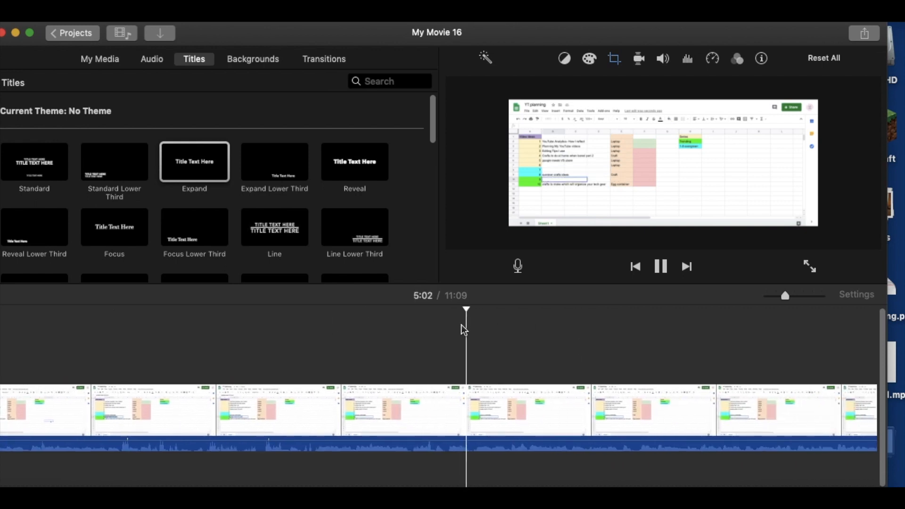
key(space)
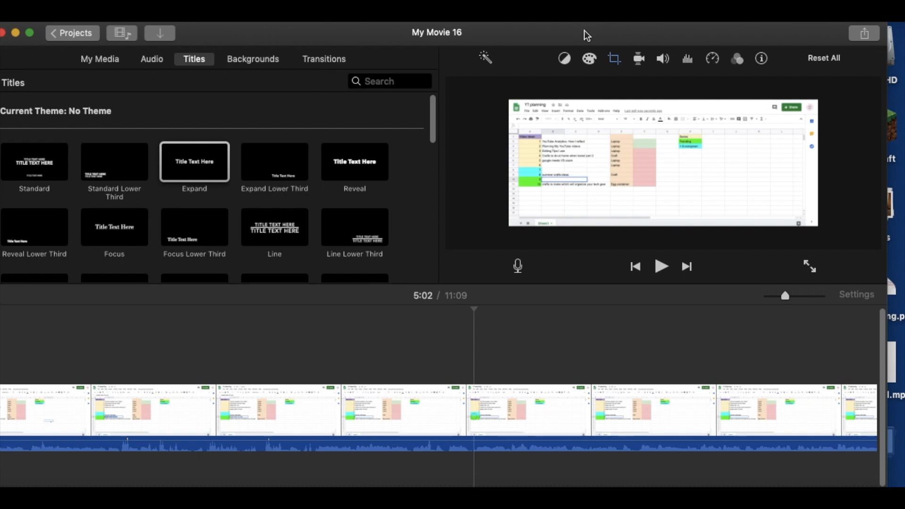
- Add the red Subscribe button screenshot from the desktop's Screenshots stack as an overlay above the Plan 1 clip's spreadsheet section
drag(576, 30, 504, 42)
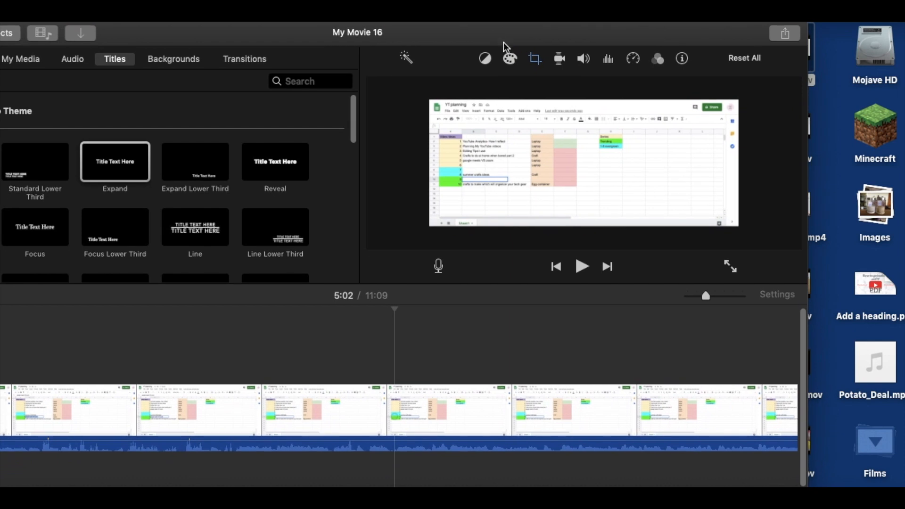
click(883, 439)
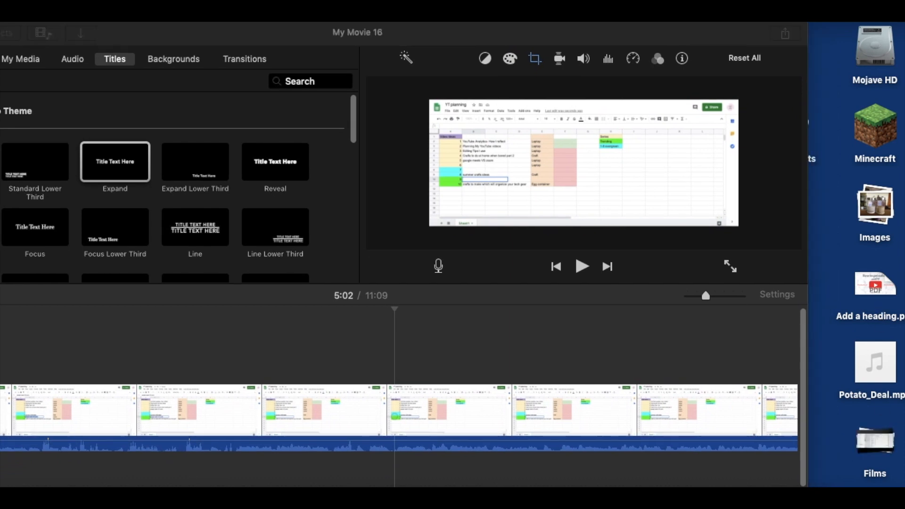
drag(742, 34, 666, 42)
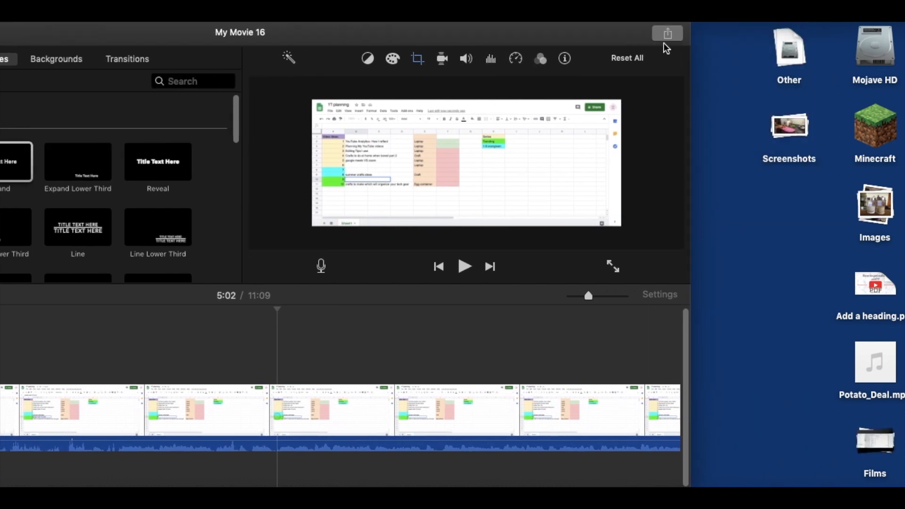
click(793, 125)
drag(529, 27, 227, 23)
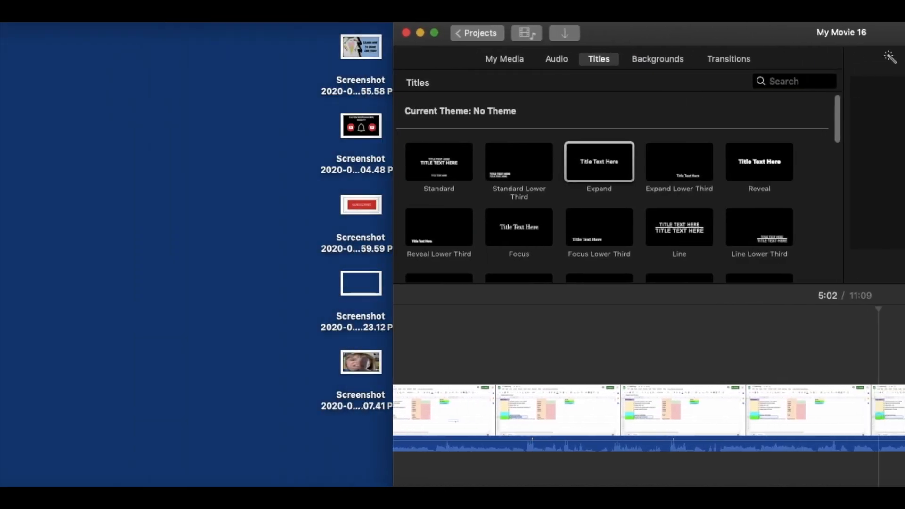
drag(362, 206, 472, 352)
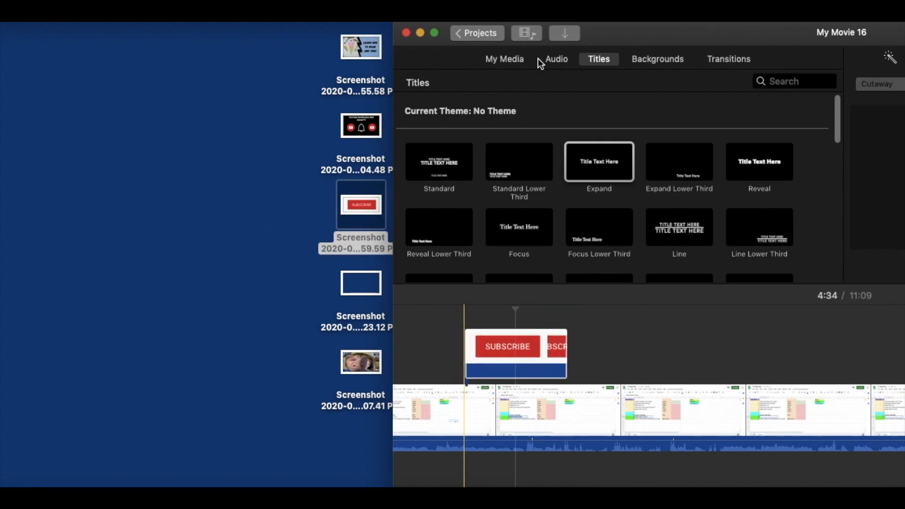
drag(593, 30, 183, 28)
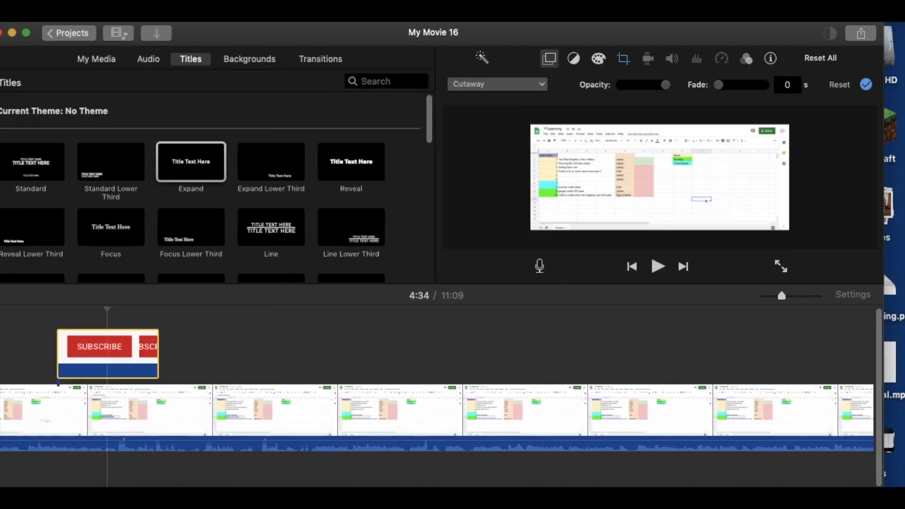
- Expand both the Ken Burns start and end frames of the Subscribe overlay to the full image
click(77, 349)
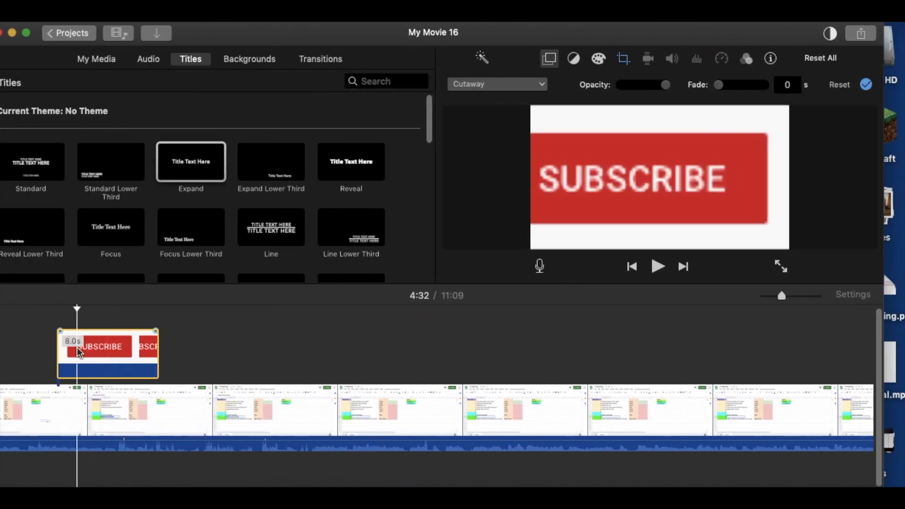
click(623, 60)
drag(662, 207, 568, 175)
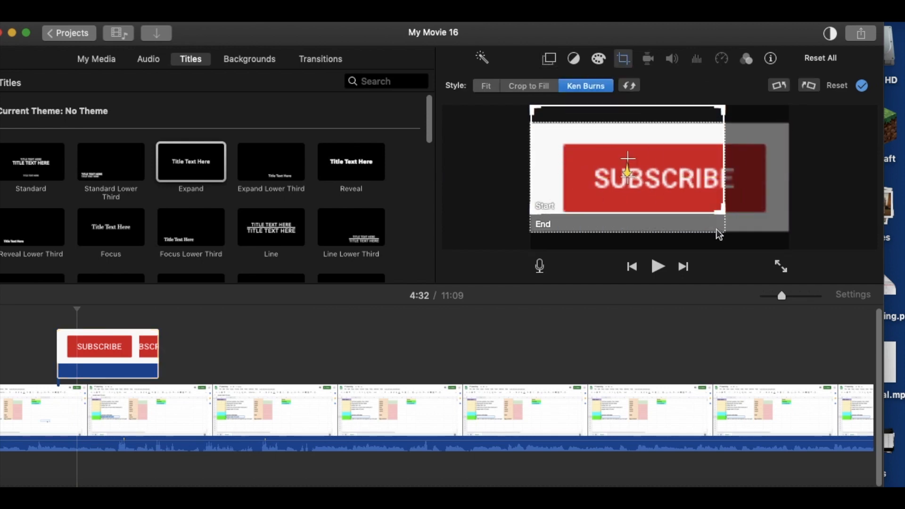
drag(722, 211, 785, 246)
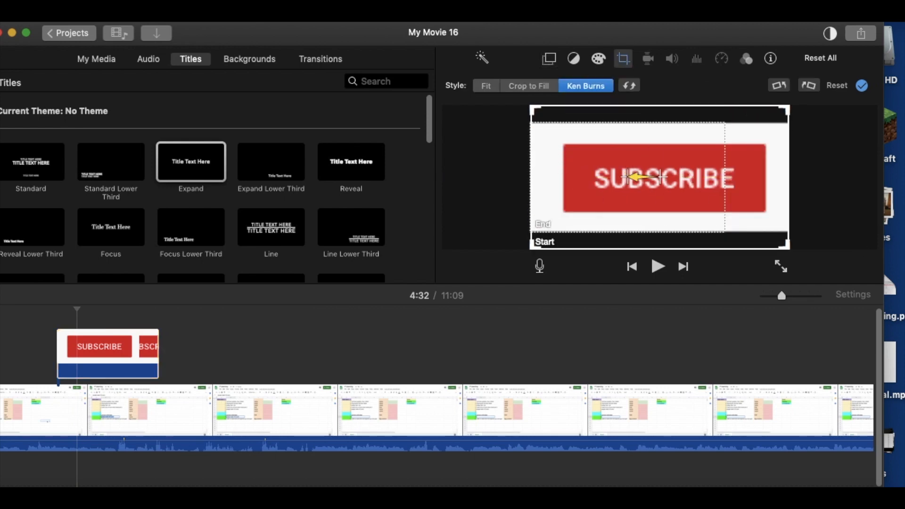
drag(690, 206, 681, 159)
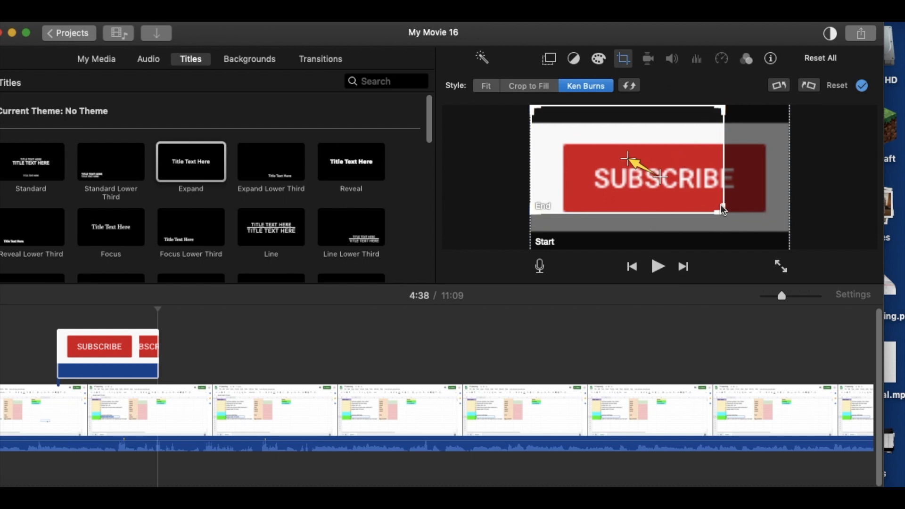
drag(720, 209, 787, 247)
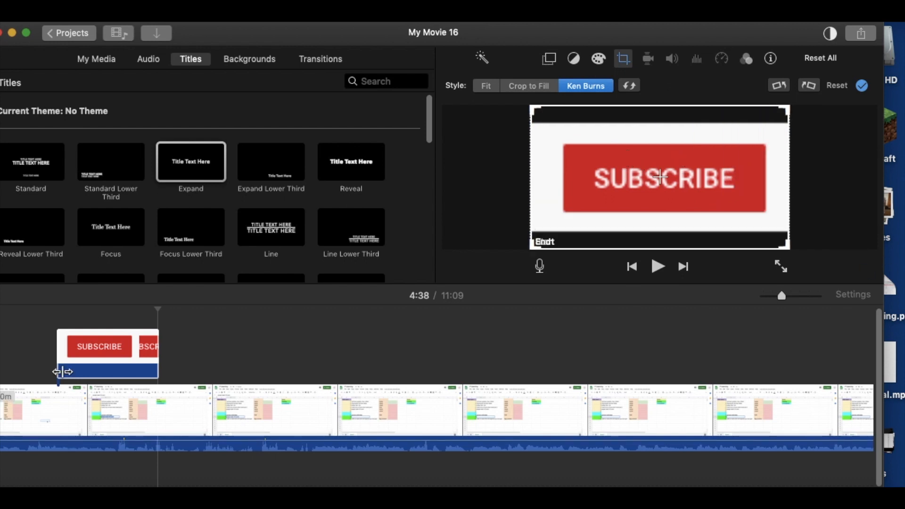
- Trim the end of the Subscribe overlay to shorten it to 4.0 s
drag(158, 358, 107, 364)
click(87, 358)
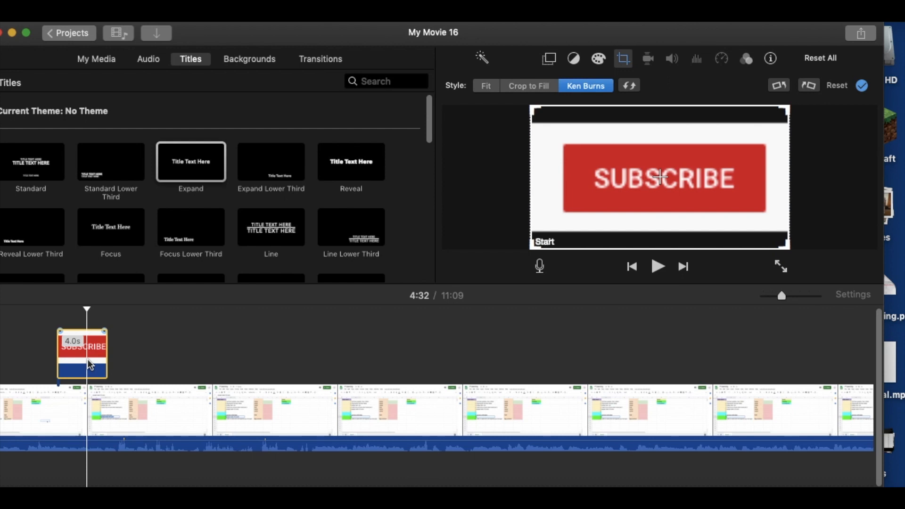
click(253, 358)
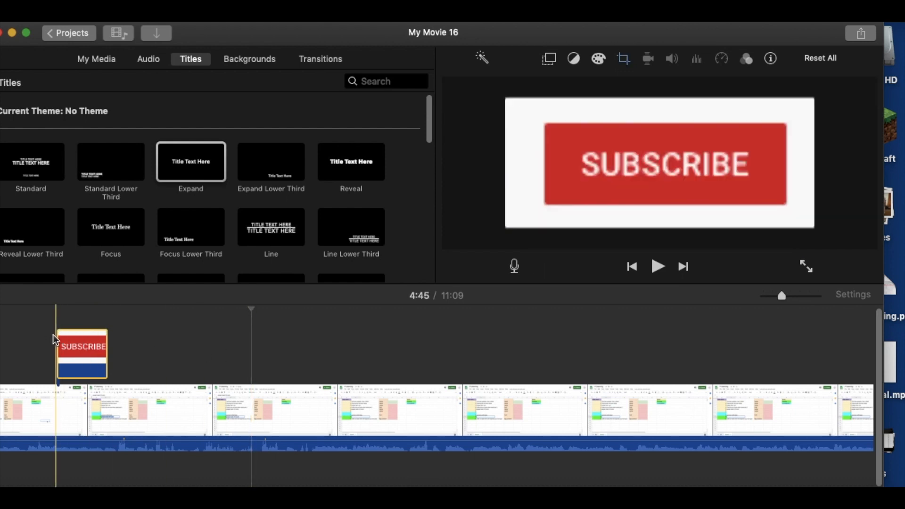
- Make the Subscribe overlay a picture-in-picture, place it in the video frame's lower-left corner, and preview it
click(549, 60)
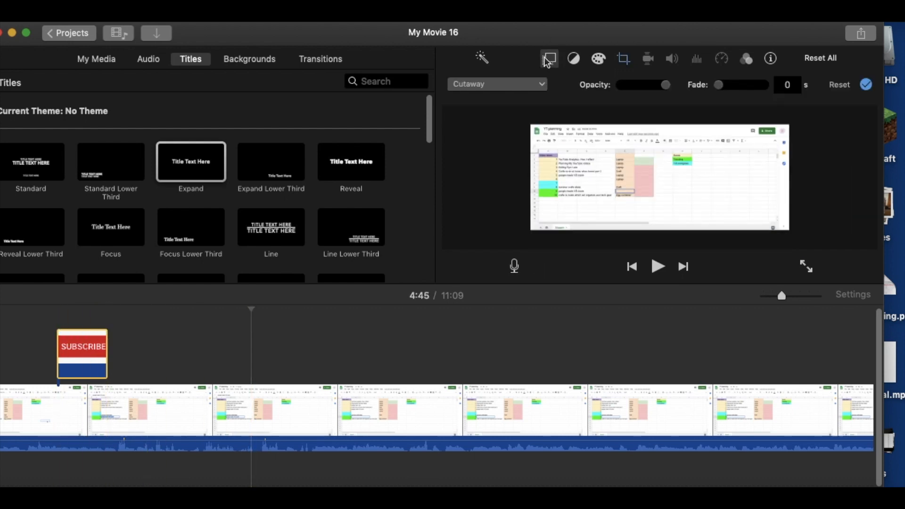
click(540, 87)
click(538, 137)
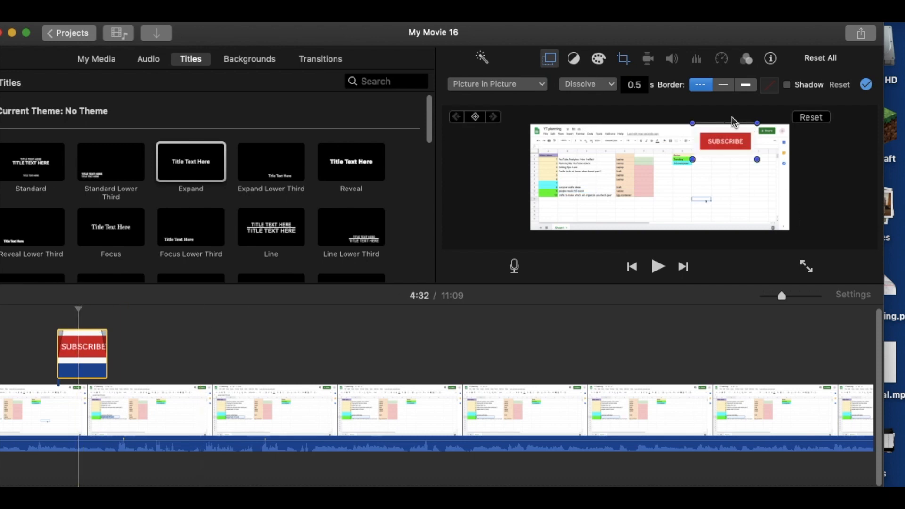
drag(731, 141, 574, 216)
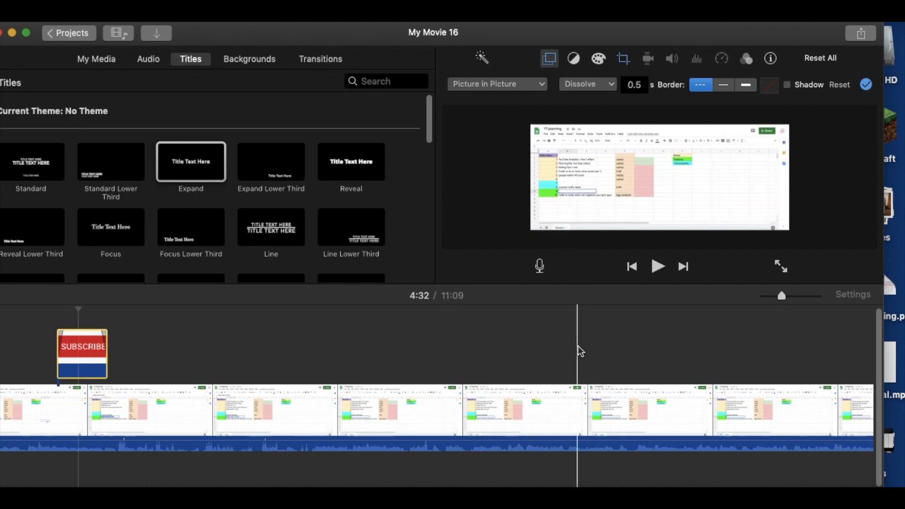
click(580, 351)
click(43, 312)
key(space)
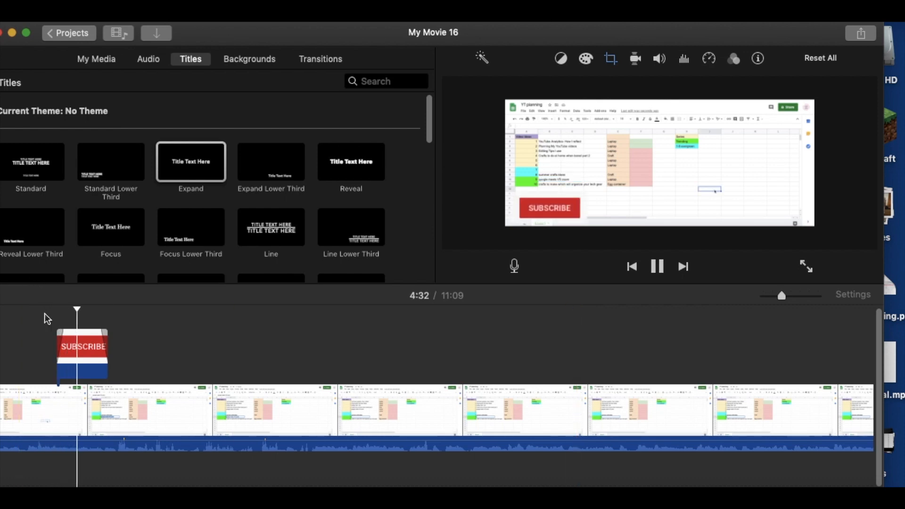
key(space)
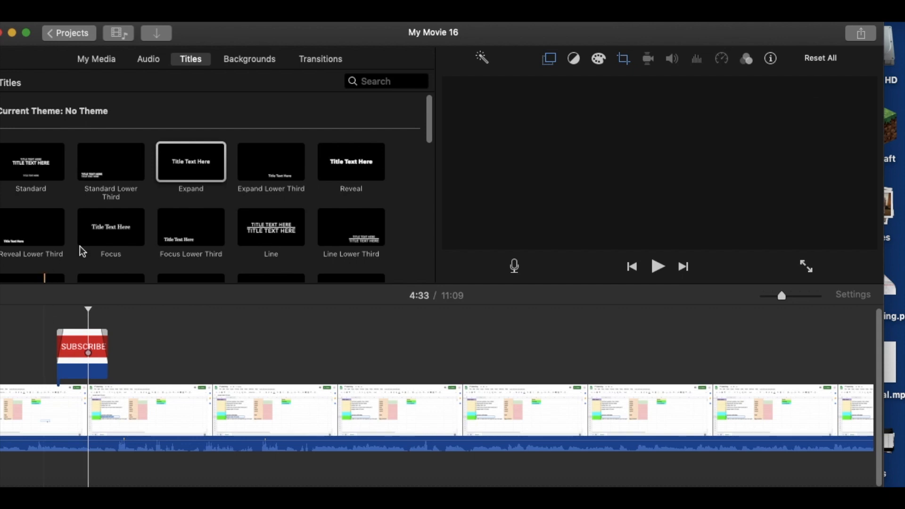
- Find the Bottle Cork sound effect by searching for "cork", place it at the Subscribe overlay's start, and preview it
click(143, 63)
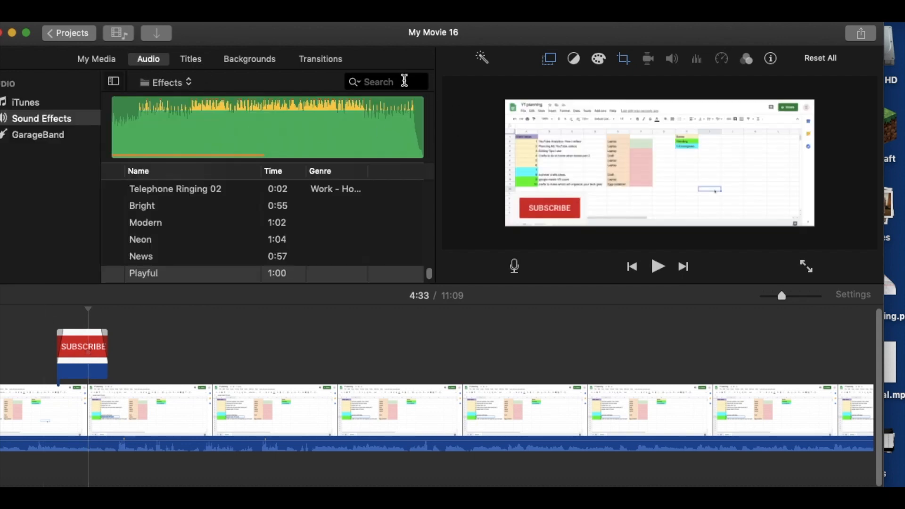
text(cork)
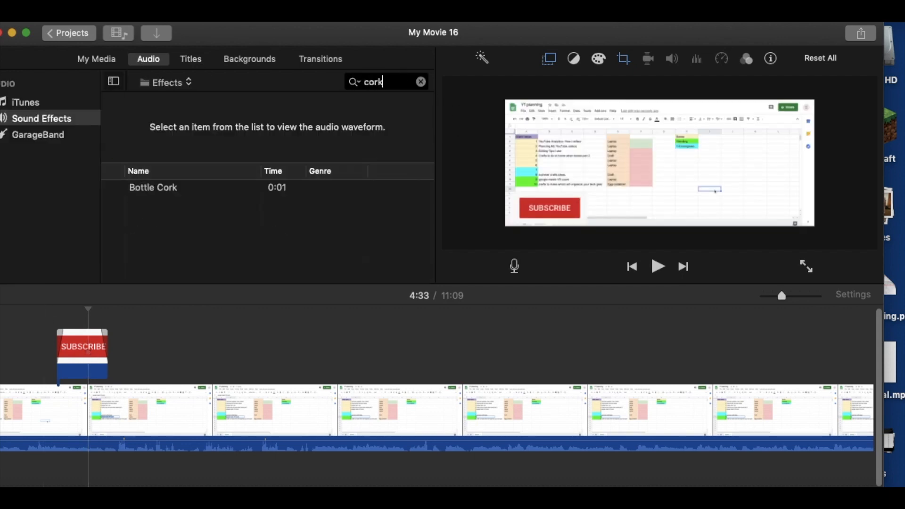
drag(141, 192, 57, 477)
key(space)
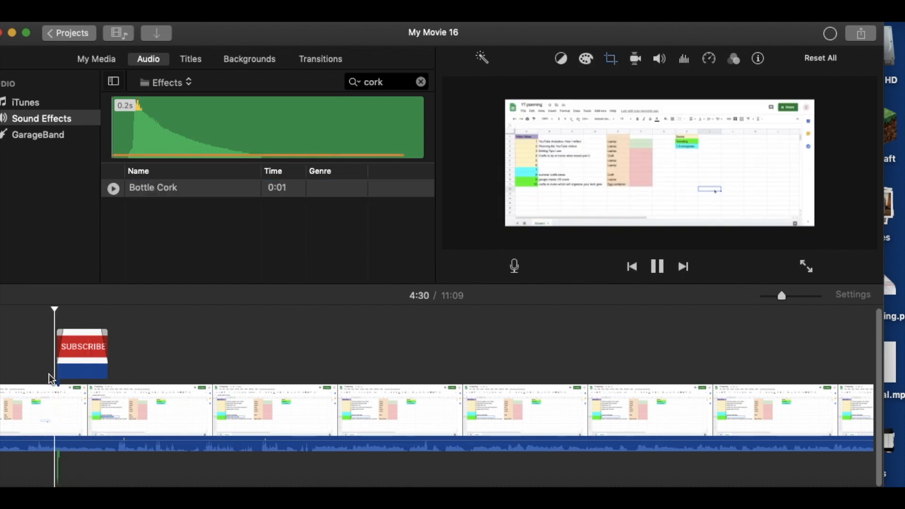
key(space)
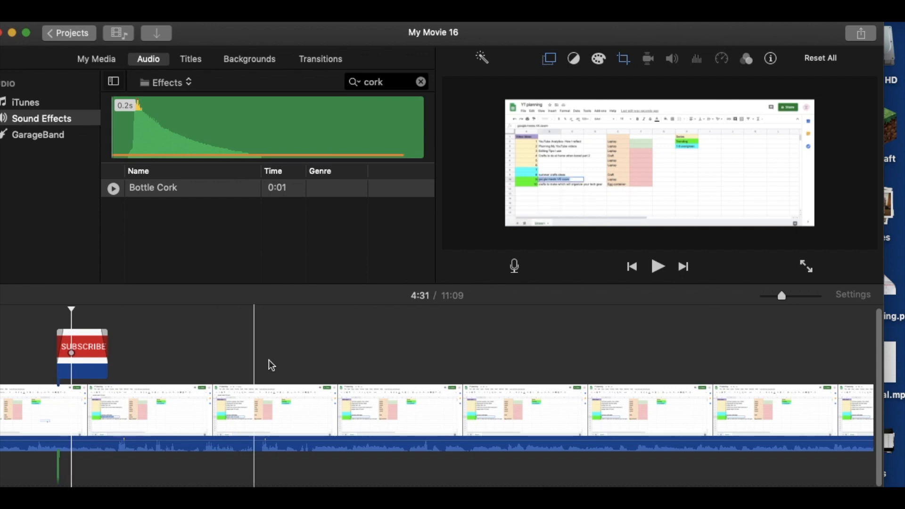
- Look through the remaining planning footage and play the notes sections from 8:09 to 9:08 to find another Subscribe spot
scroll(283, 363, right, 10)
scroll(291, 360, right, 5)
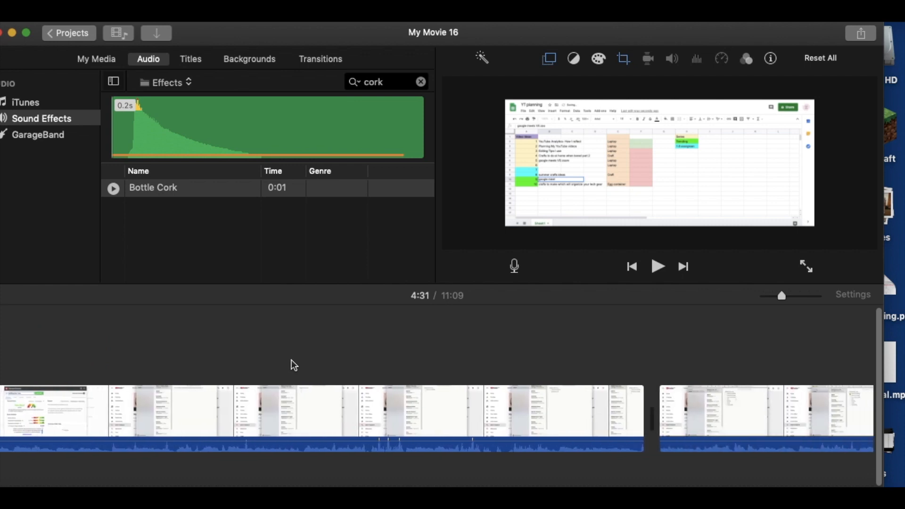
scroll(291, 360, left, 12)
scroll(291, 360, left, 10)
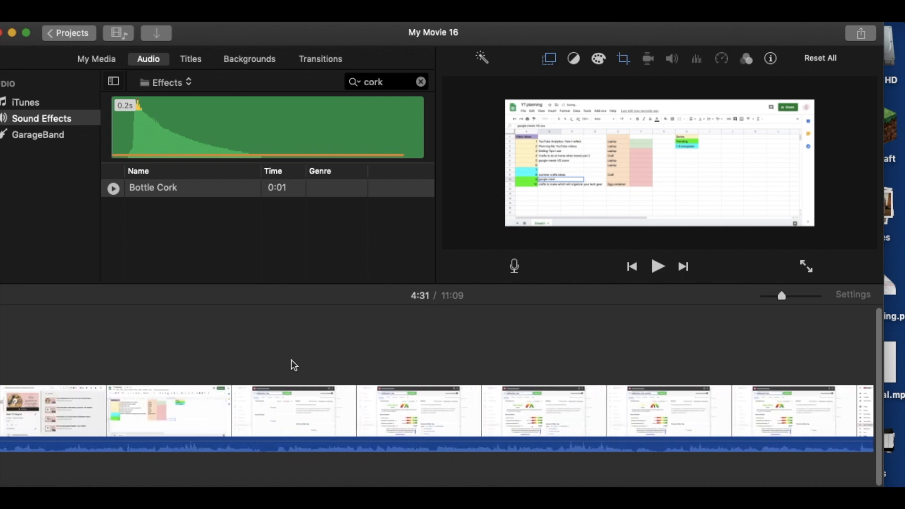
scroll(292, 361, right, 15)
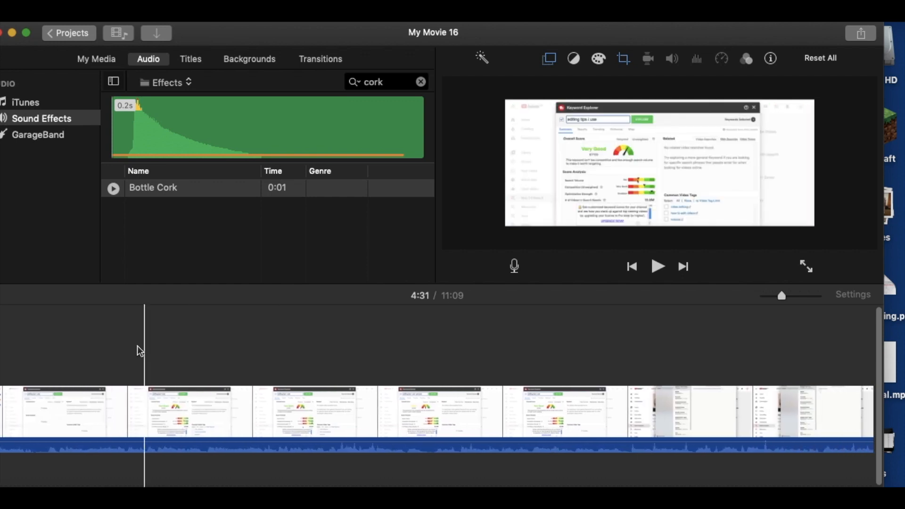
scroll(620, 473, right, 6)
click(608, 400)
key(space)
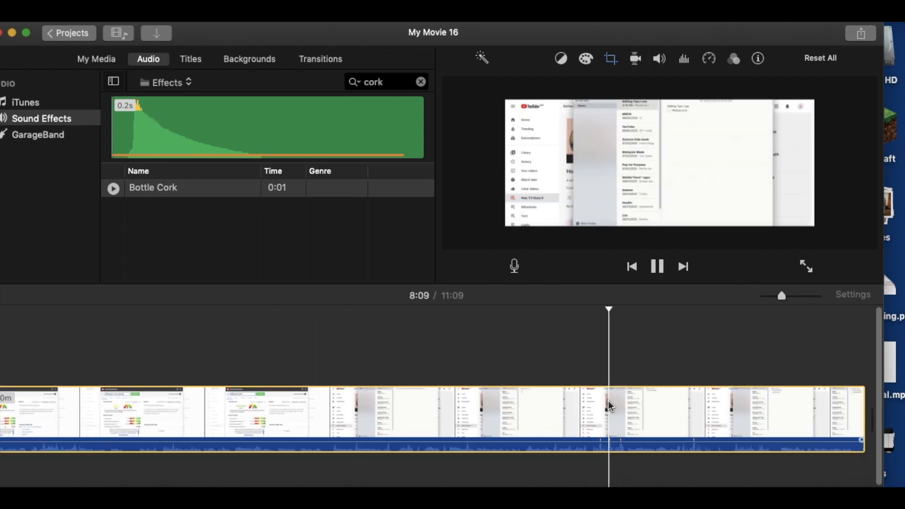
scroll(608, 400, right, 5)
scroll(777, 398, right, 4)
scroll(777, 397, right, 3)
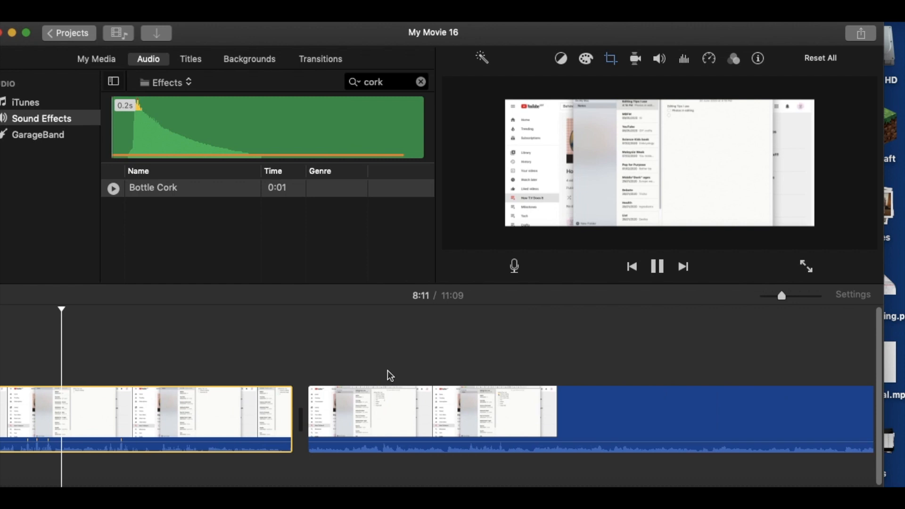
click(398, 369)
key(space)
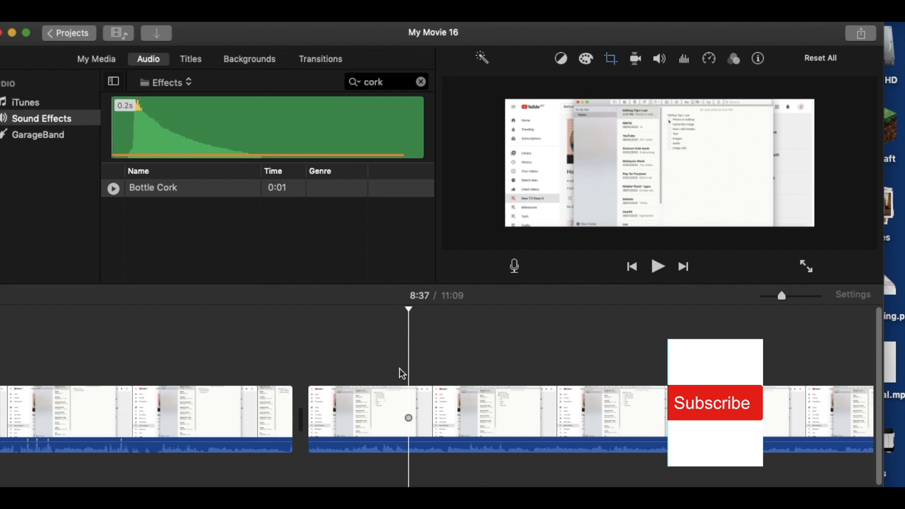
key(space)
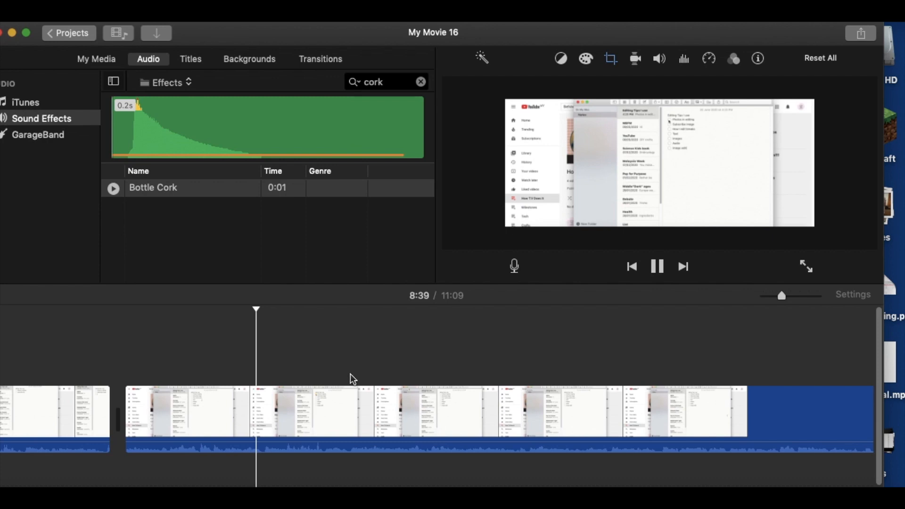
click(372, 353)
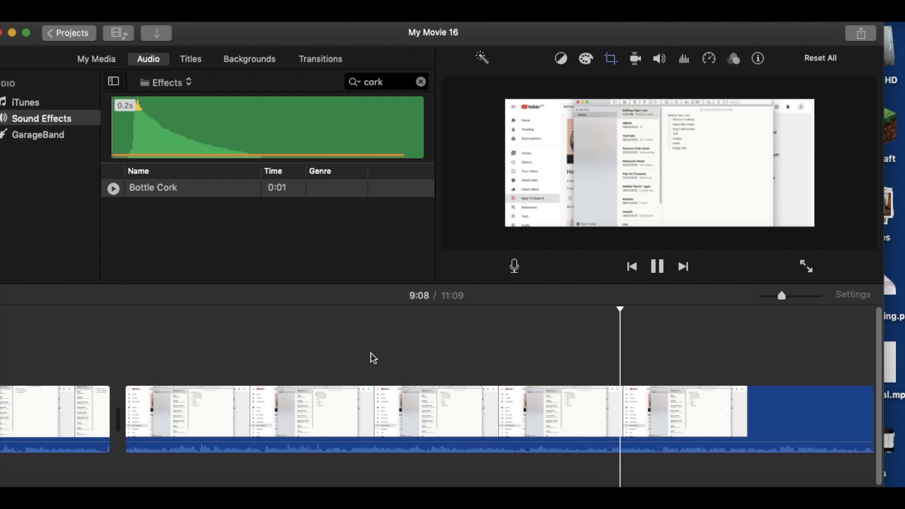
key(space)
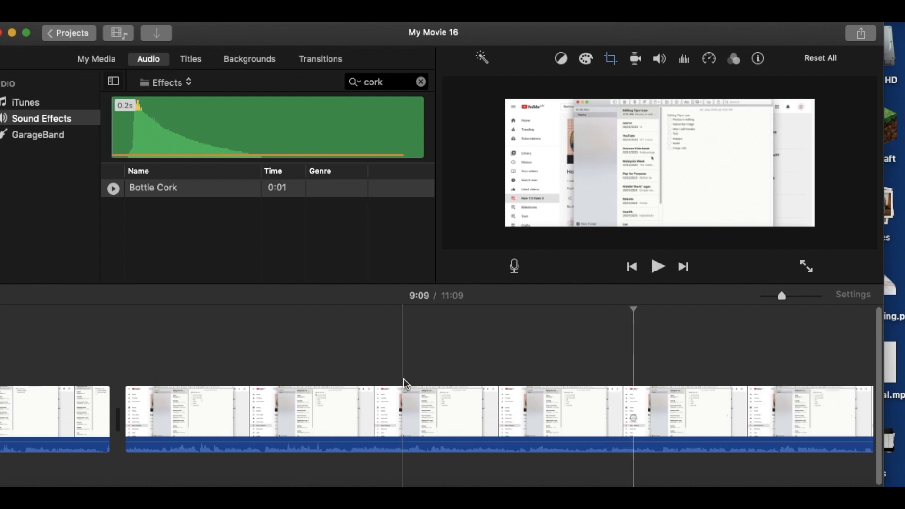
scroll(404, 378, left, 10)
scroll(404, 379, right, 6)
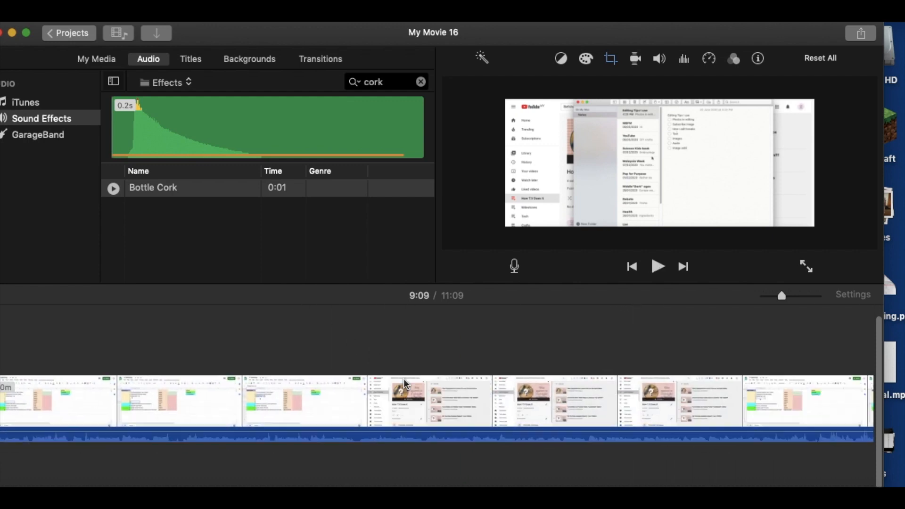
- Copy the Subscribe overlay and paste it above the final clip's notes section around 9:08, then preview it
click(540, 336)
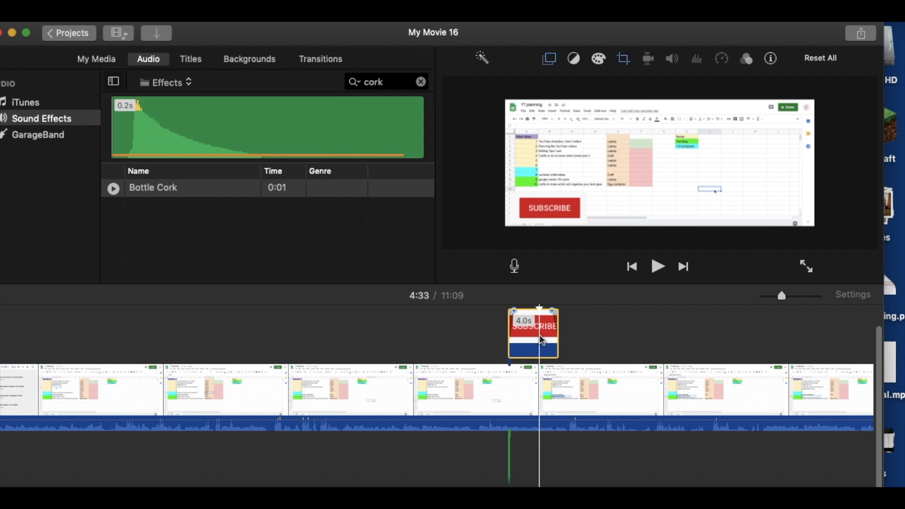
scroll(634, 359, right, 10)
scroll(633, 357, right, 10)
scroll(584, 342, right, 5)
click(579, 343)
key(space)
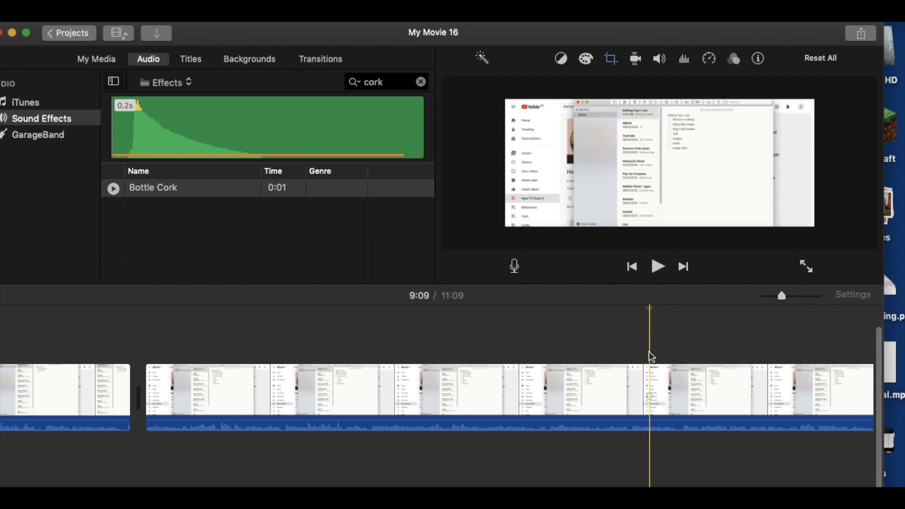
key(super+v)
click(649, 352)
key(space)
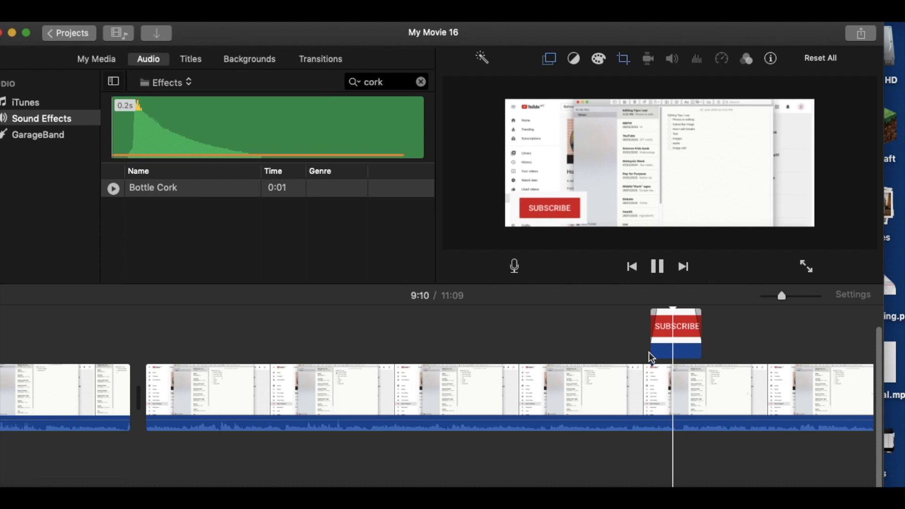
- Extend the end of the Subscribe overlay above the notes section and play it back
drag(697, 339, 720, 346)
click(646, 339)
key(space)
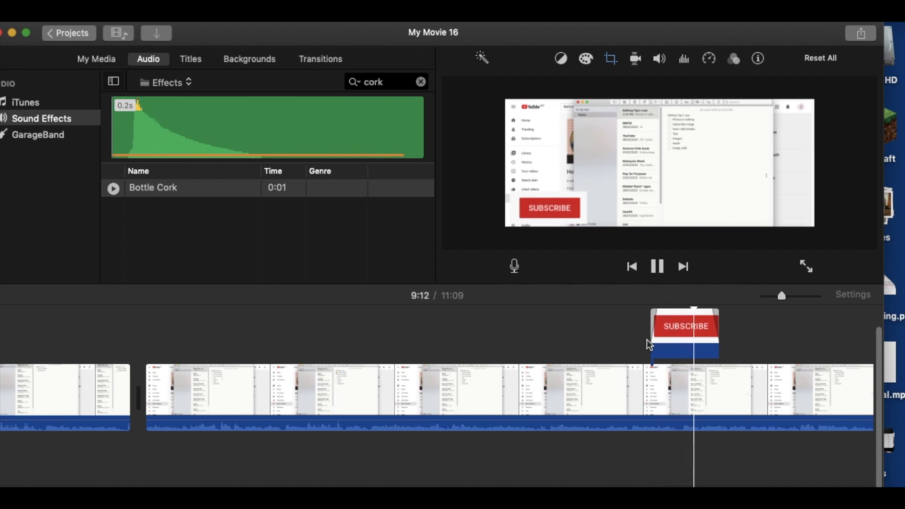
click(660, 341)
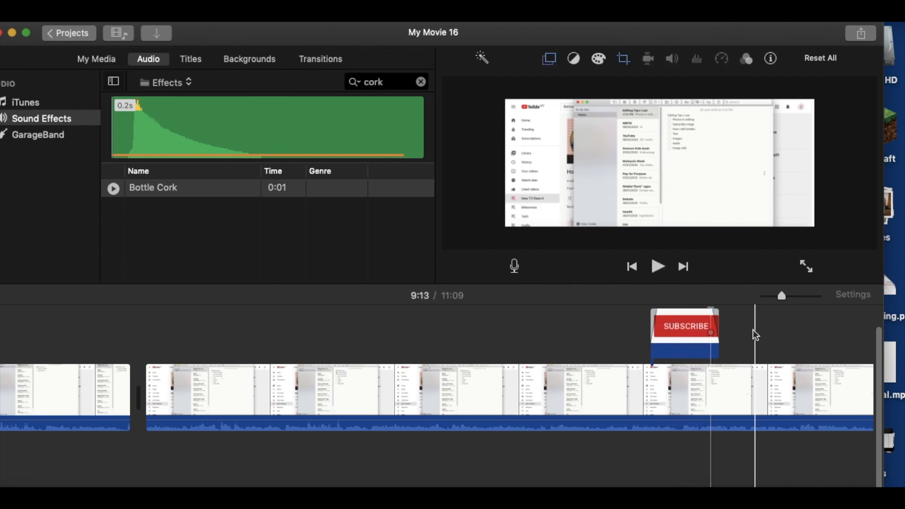
- Paste another 4.0 s Subscribe overlay above the final clip's milestones section, ending around 11:04
click(669, 366)
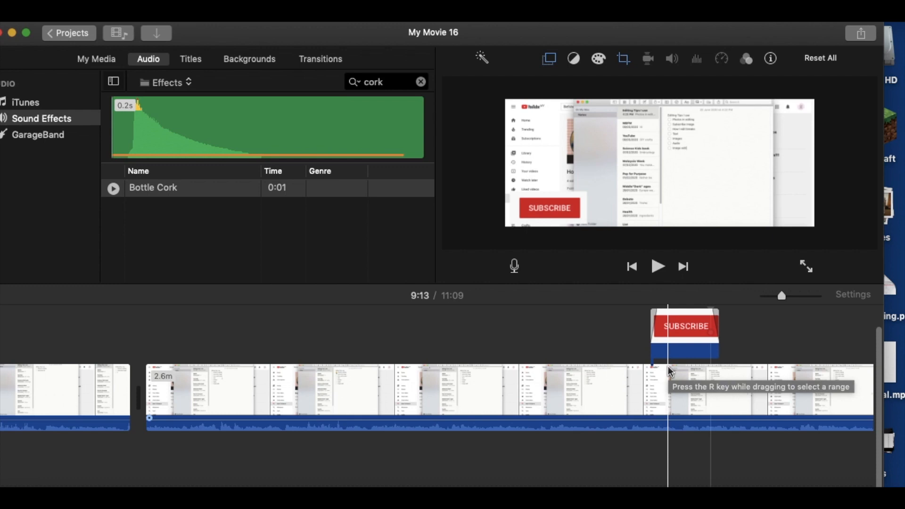
scroll(670, 370, right, 10)
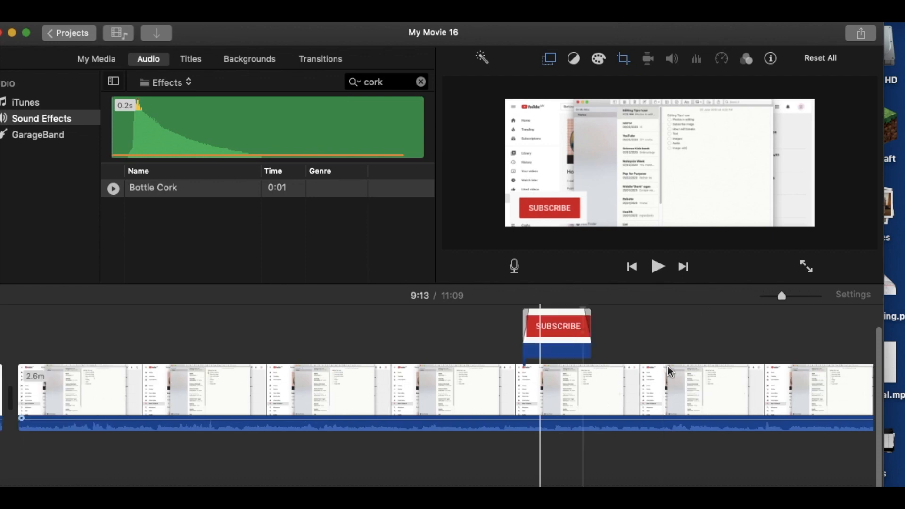
scroll(668, 367, right, 5)
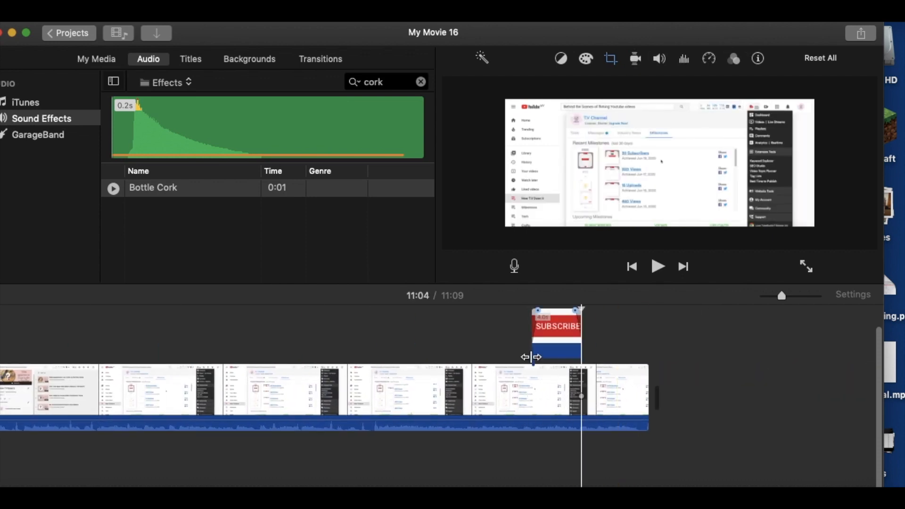
- Add the blue bell screenshot from the desktop as an overlay above the first planning spreadsheet clip around 1:07
scroll(531, 358, left, 10)
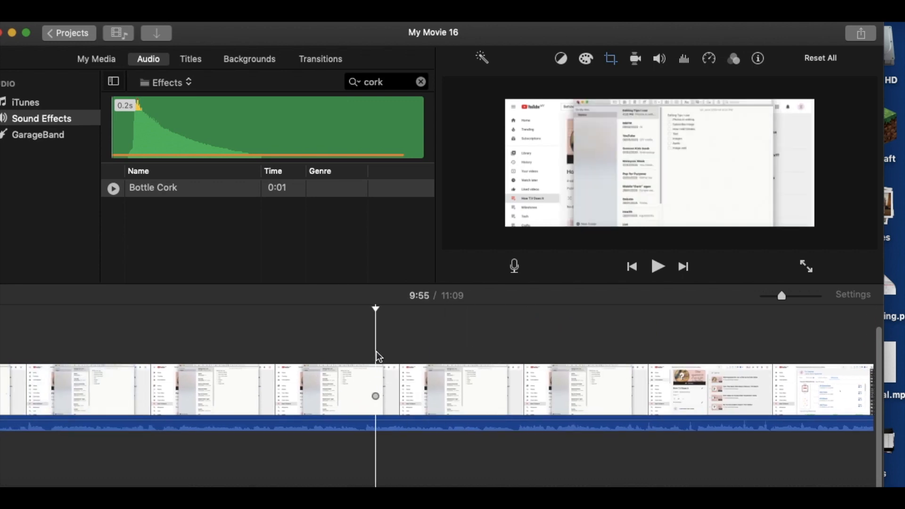
scroll(377, 352, left, 10)
scroll(376, 352, left, 10)
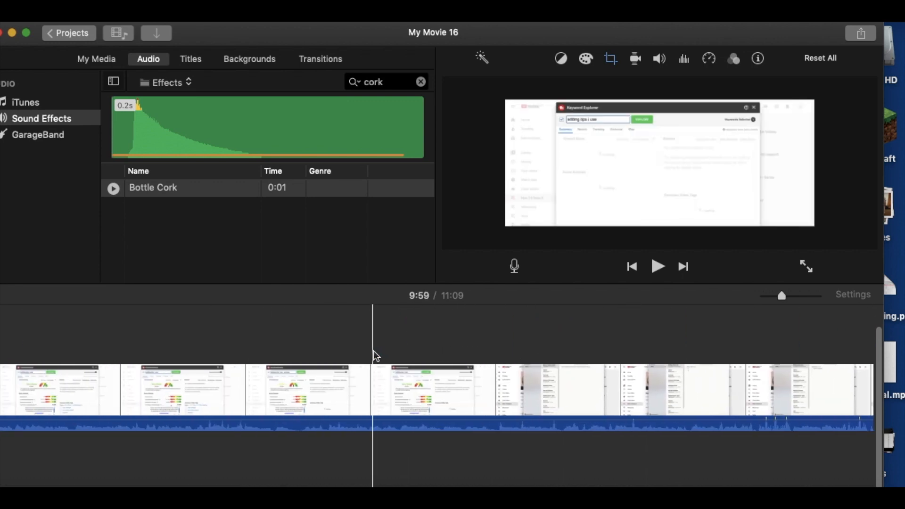
scroll(313, 332, left, 10)
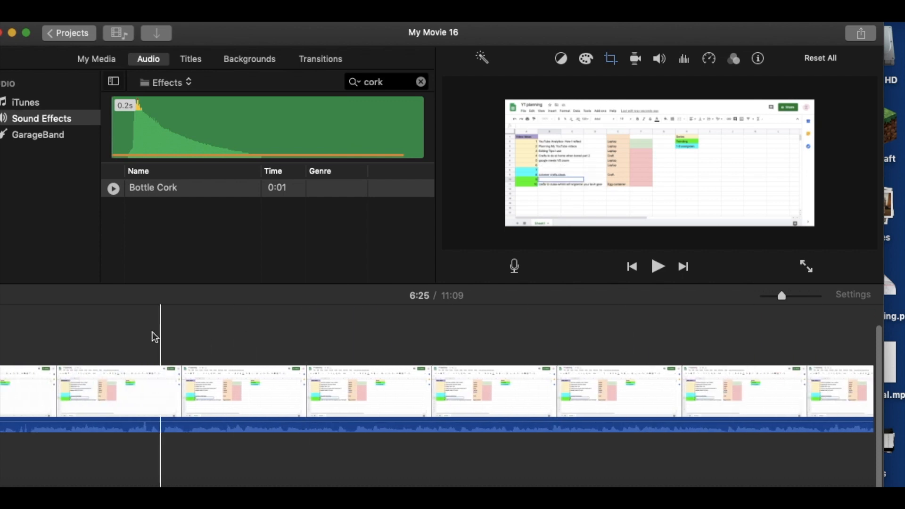
scroll(118, 330, left, 5)
scroll(116, 325, left, 10)
scroll(115, 312, left, 10)
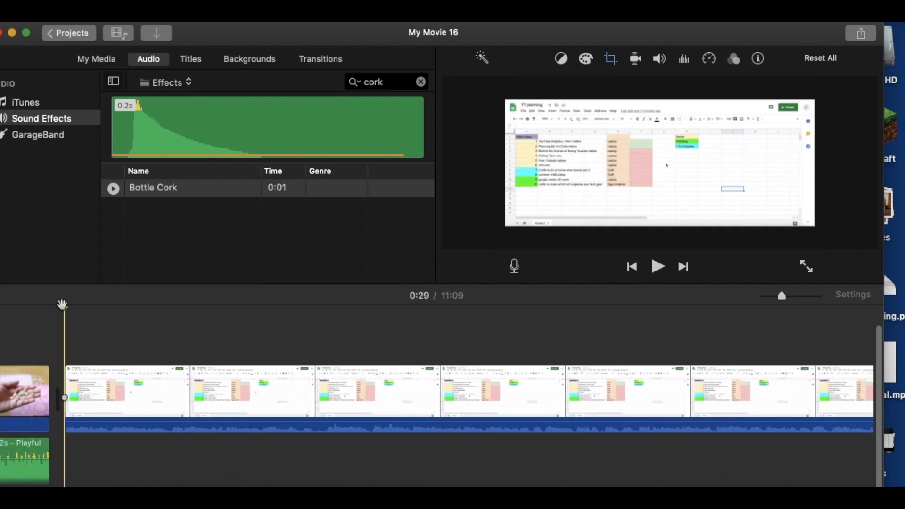
scroll(403, 378, right, 10)
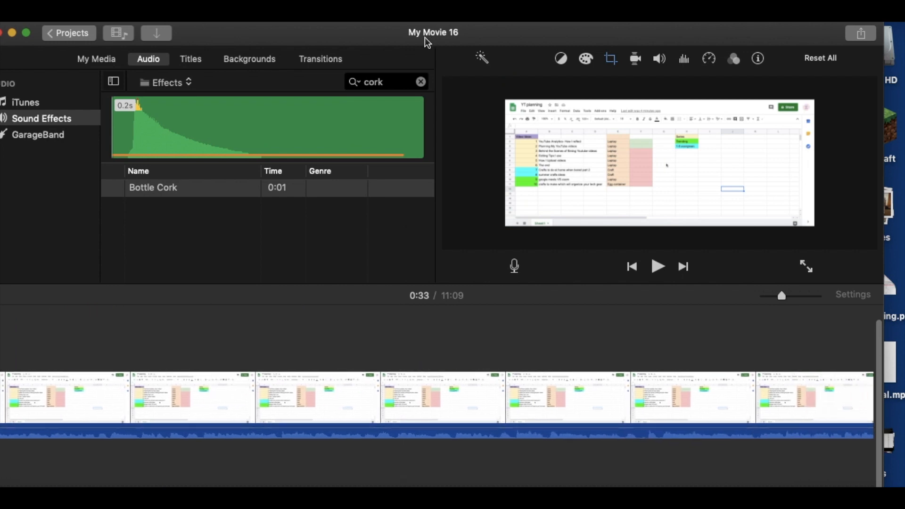
drag(361, 39, 902, 39)
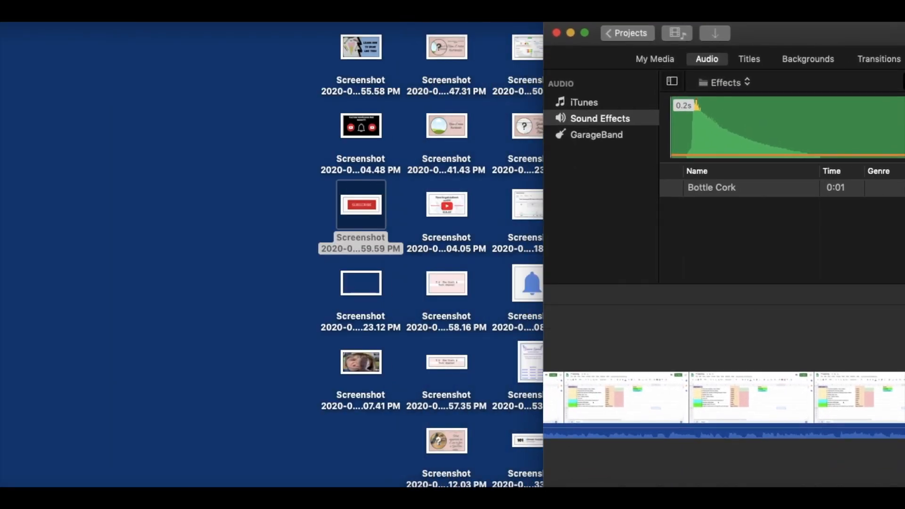
click(525, 288)
drag(679, 347, 679, 348)
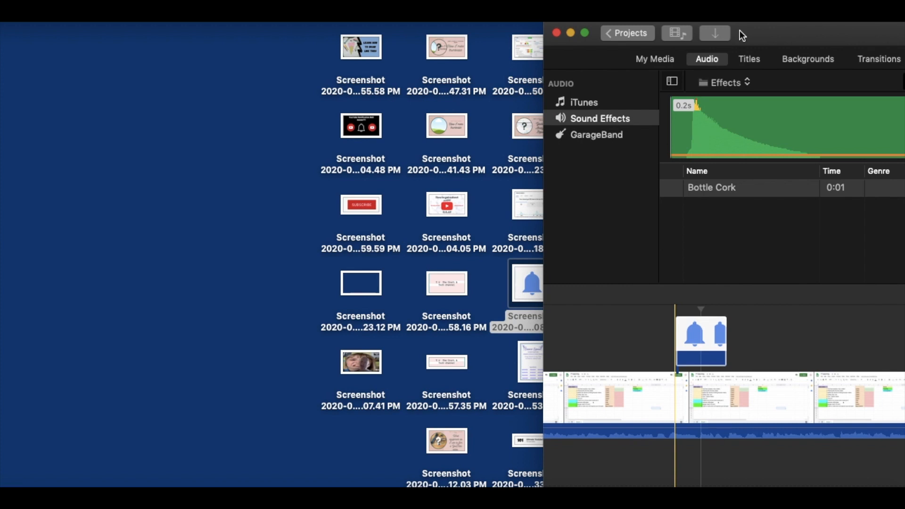
drag(766, 28, 230, 31)
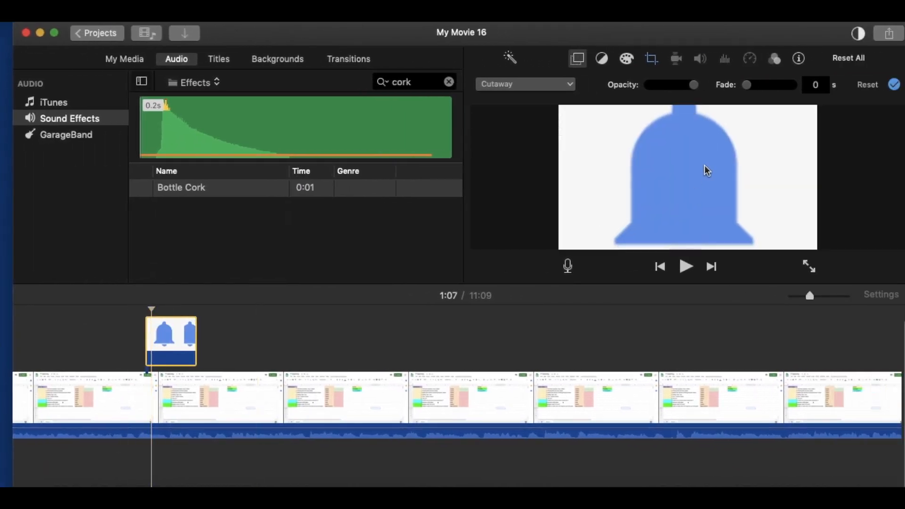
- Set the Ken Burns start and end frames of the bell overlay to cover the whole image
click(651, 60)
drag(700, 184, 646, 118)
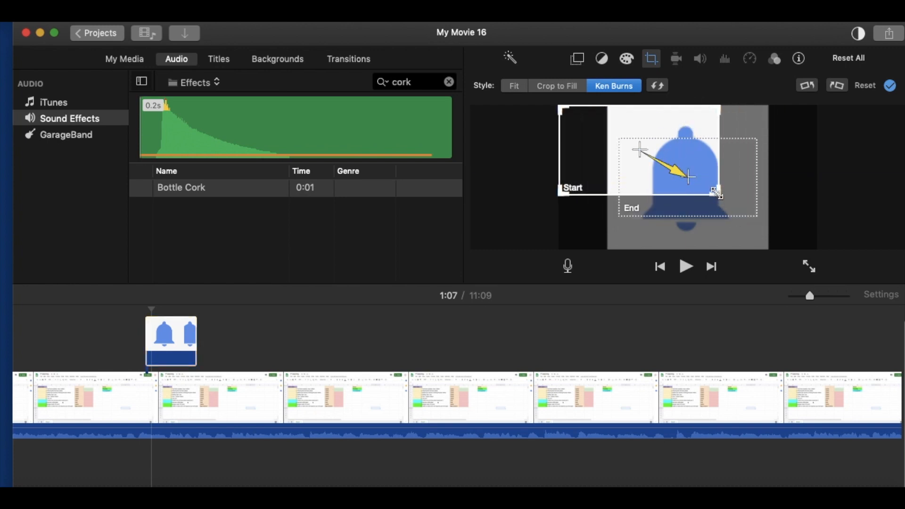
drag(717, 192, 817, 248)
drag(653, 189, 593, 157)
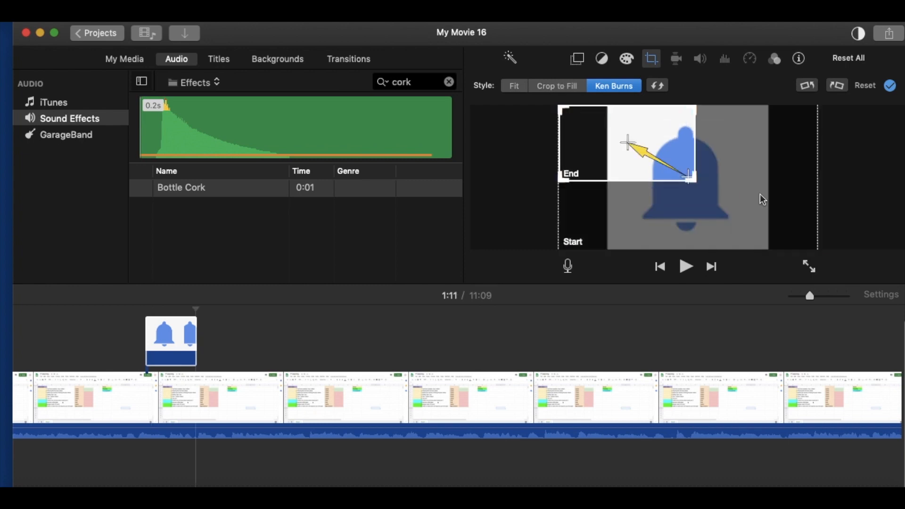
drag(691, 180, 573, 148)
click(695, 180)
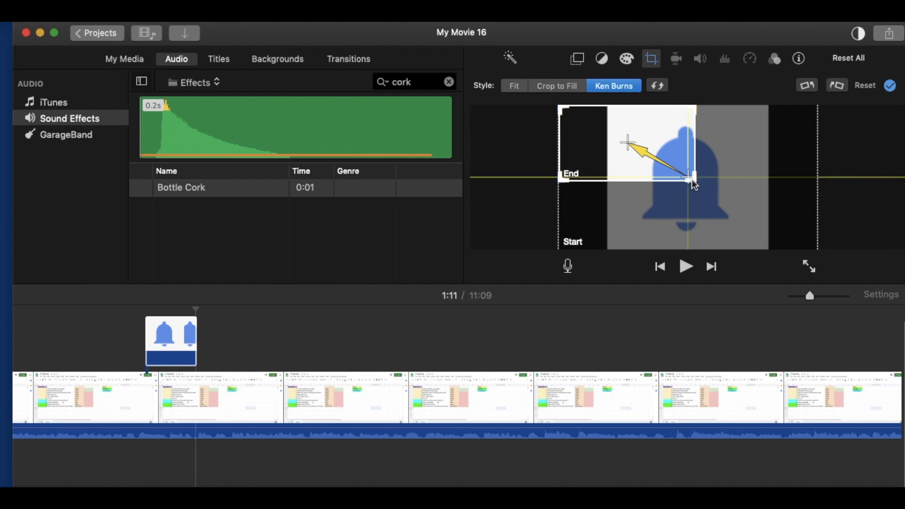
drag(695, 181, 870, 268)
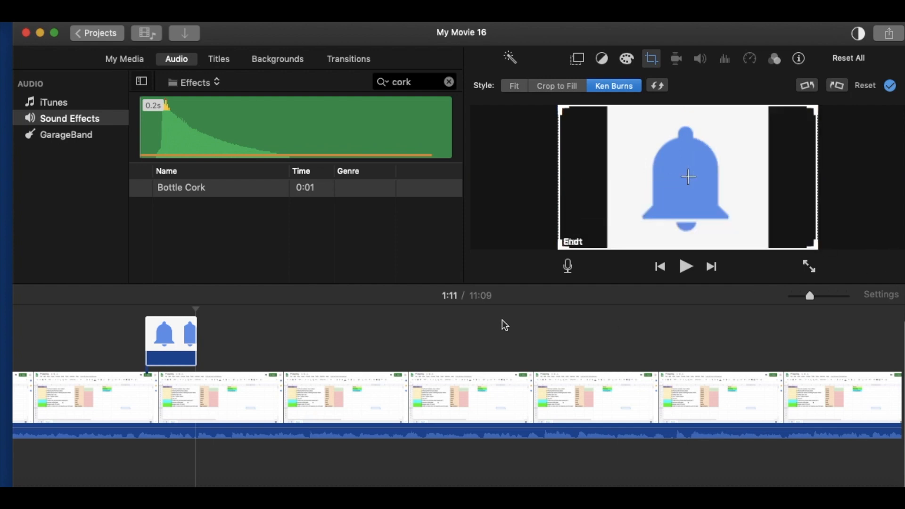
click(500, 333)
- Change the bell overlay to Picture in Picture and place it over the lower-left corner of the video
click(168, 332)
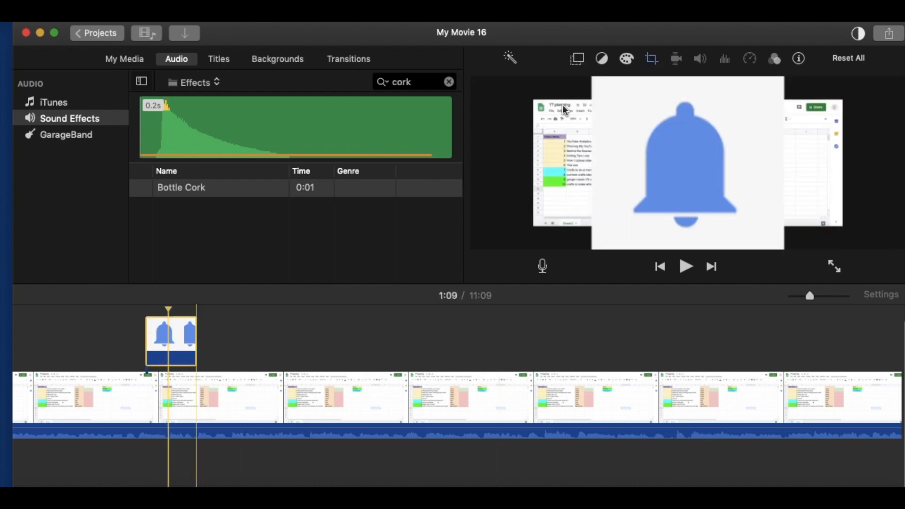
click(578, 60)
click(565, 89)
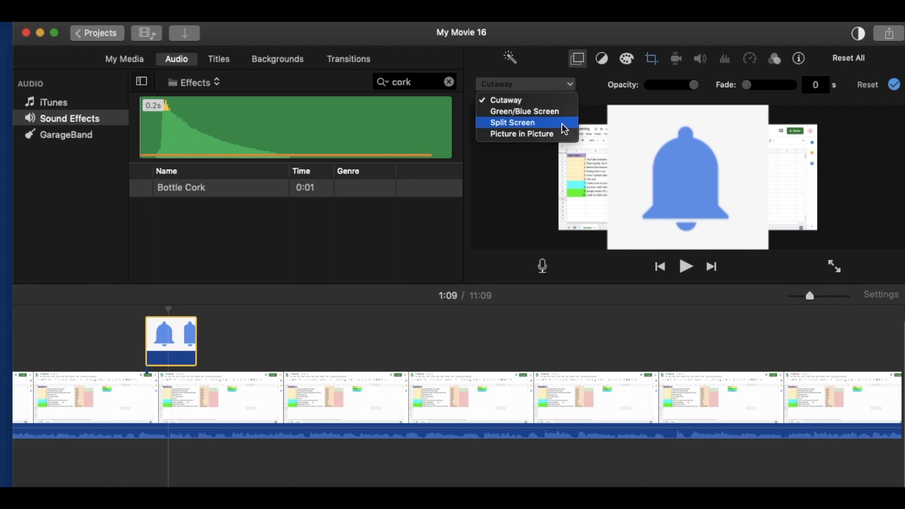
click(566, 134)
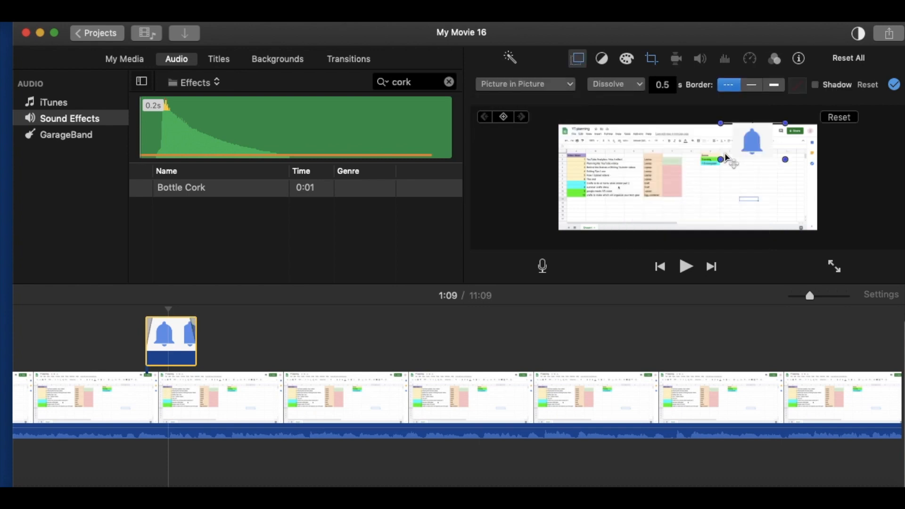
drag(726, 158, 589, 225)
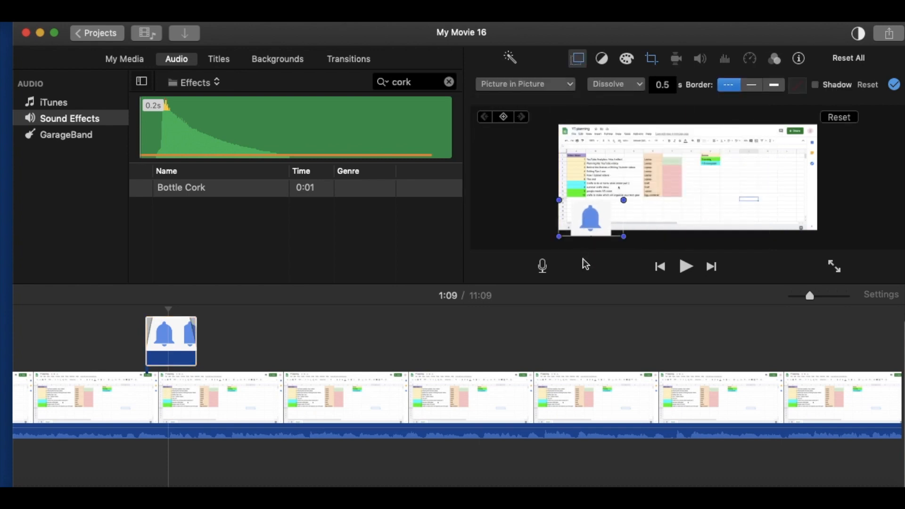
click(596, 360)
- Copy the bell overlay and paste it above the planning spreadsheet clip around 5:42
click(179, 333)
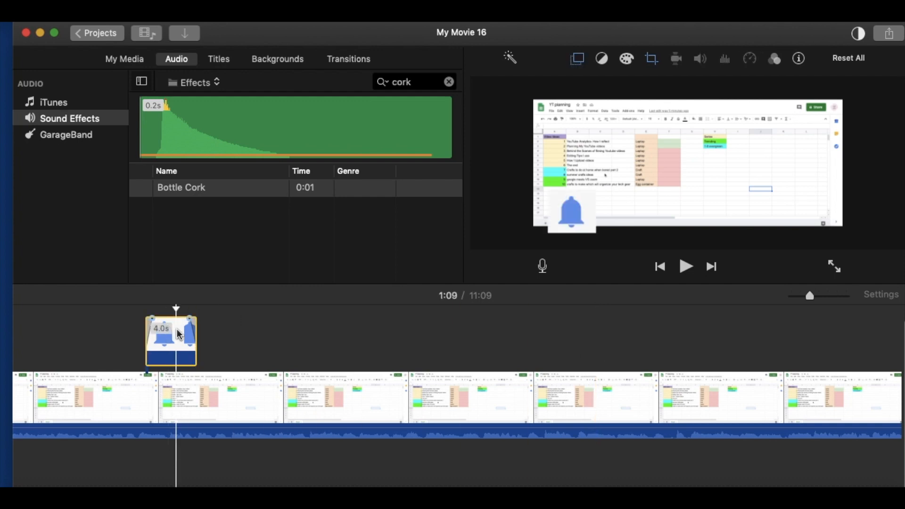
scroll(179, 333, left, 10)
scroll(177, 329, right, 5)
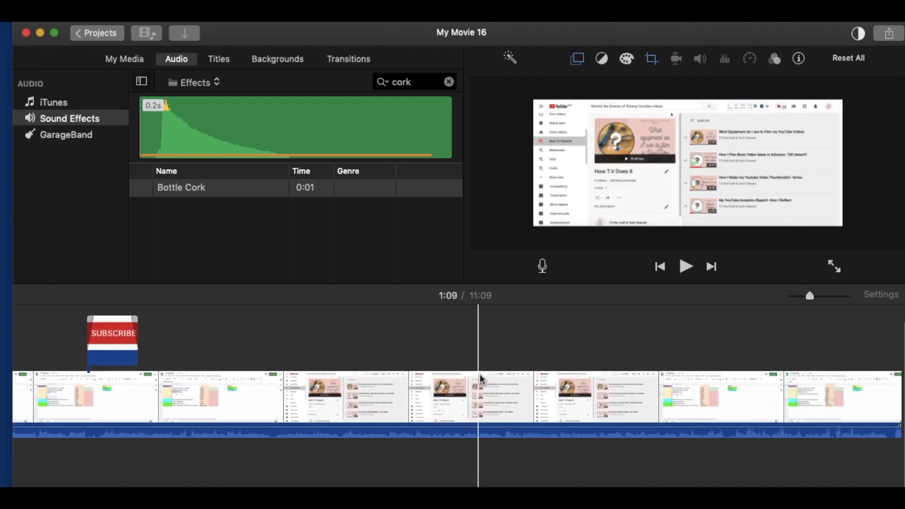
click(577, 379)
key(Down)
key(Down)
scroll(579, 379, right, 15)
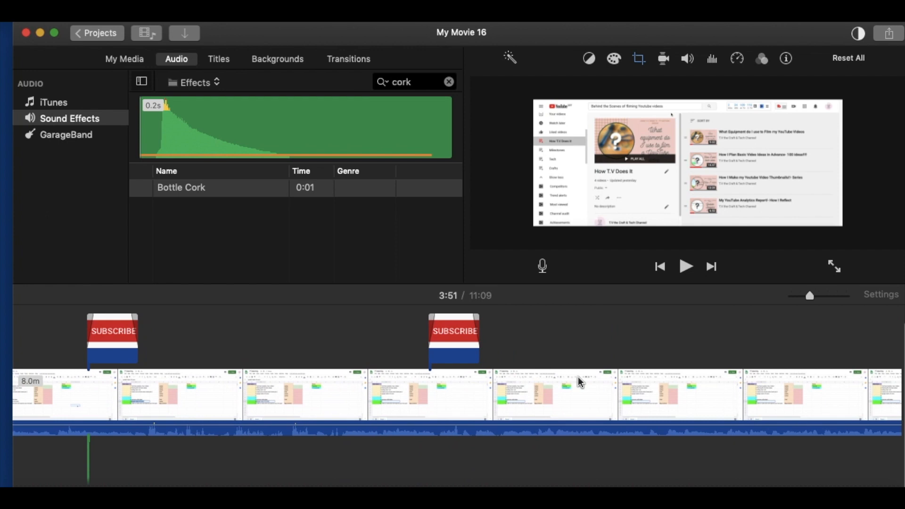
scroll(263, 368, right, 10)
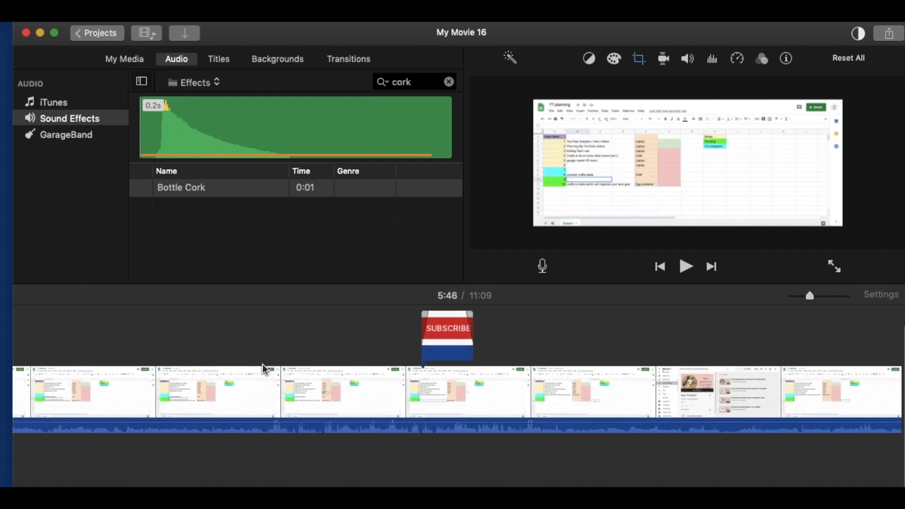
scroll(341, 349, right, 20)
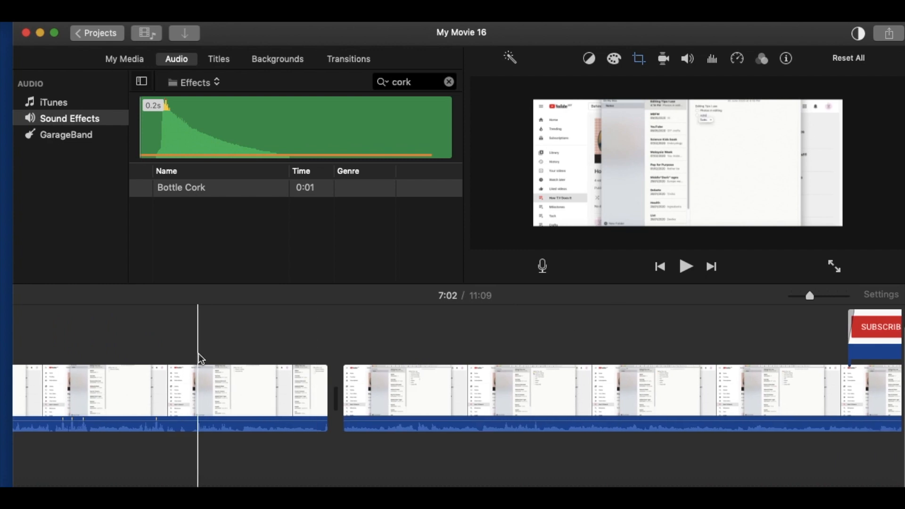
- Paste another bell overlay above the notes section near the end of the long planning clip, ending at 8:25
click(223, 358)
key(super+v)
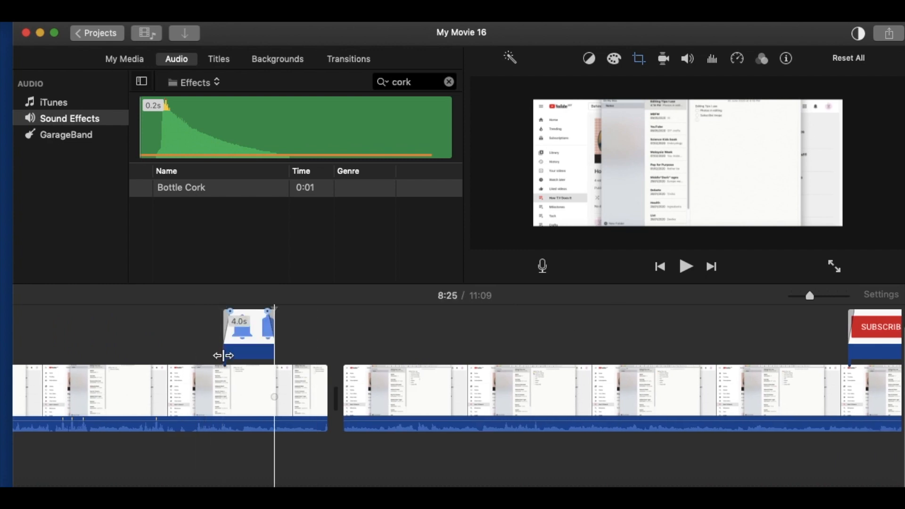
scroll(223, 355, right, 10)
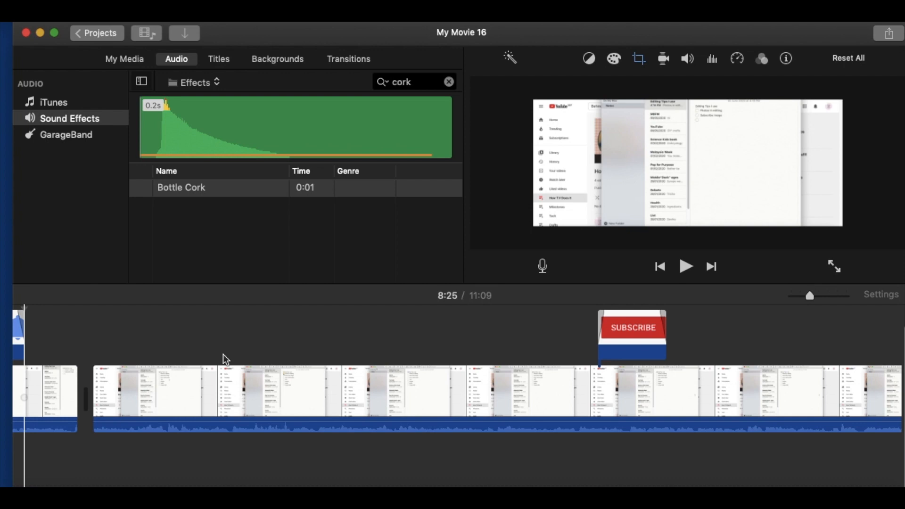
scroll(222, 360, right, 15)
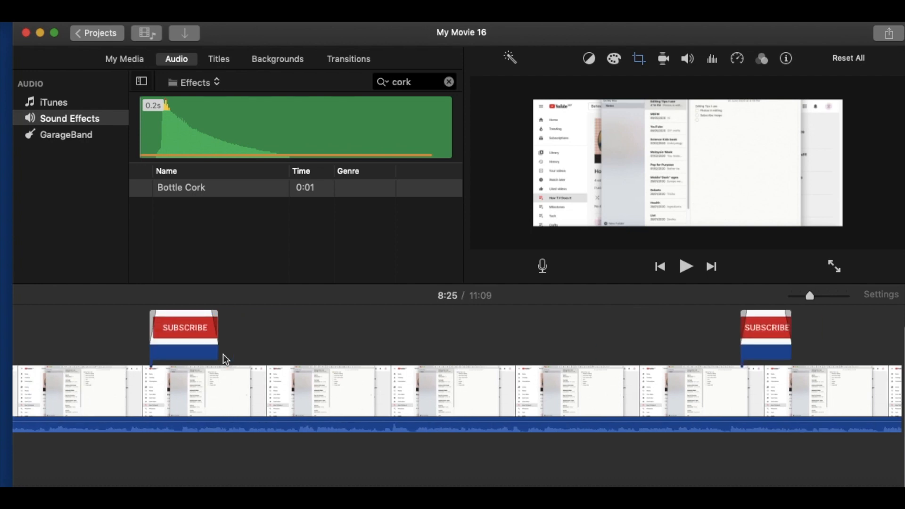
- Paste a bell overlay above the final clip's milestones section at 10:30
click(179, 355)
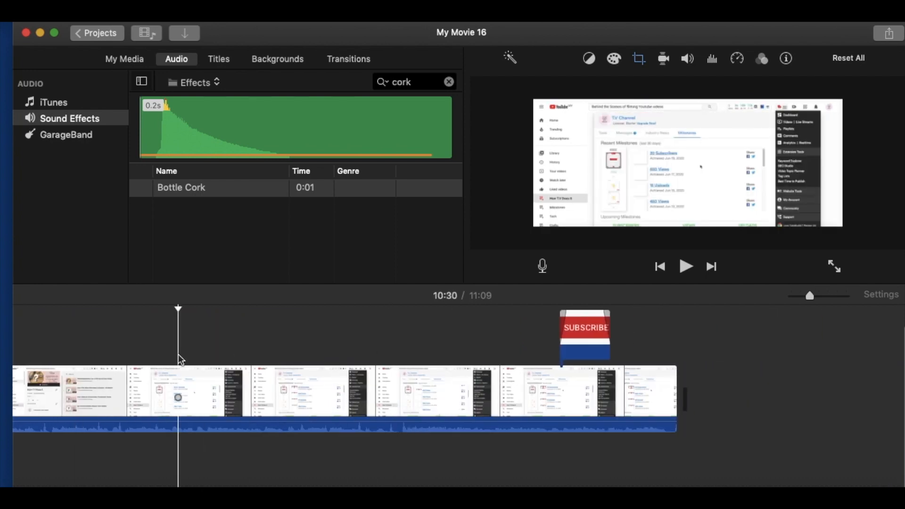
scroll(178, 359, left, 15)
scroll(178, 360, left, 10)
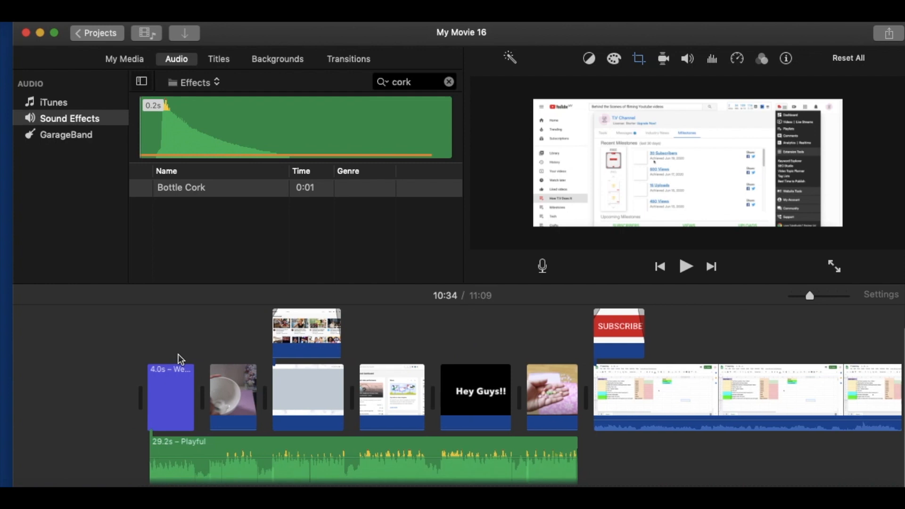
- Paste a bell overlay at 0:36, shortly after the first Subscribe overlay above the planning spreadsheet clip
click(589, 315)
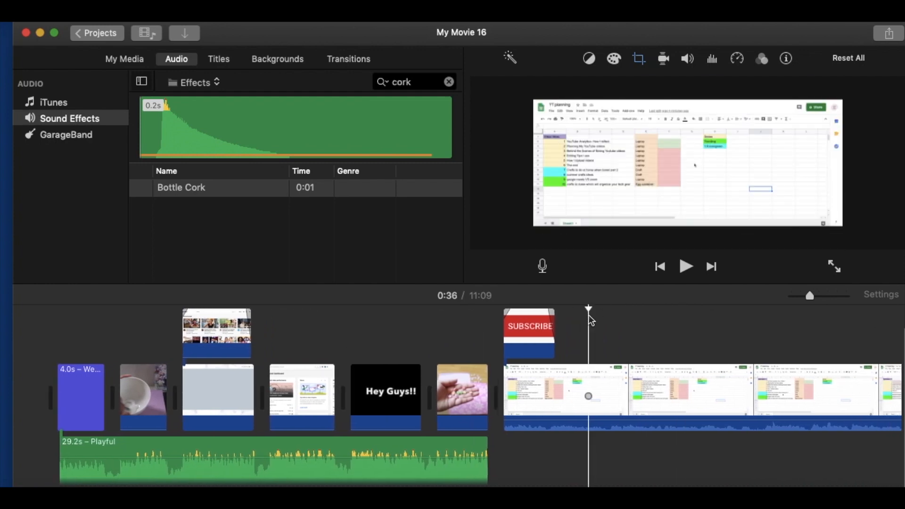
key(super+v)
scroll(589, 315, right, 5)
scroll(588, 315, left, 5)
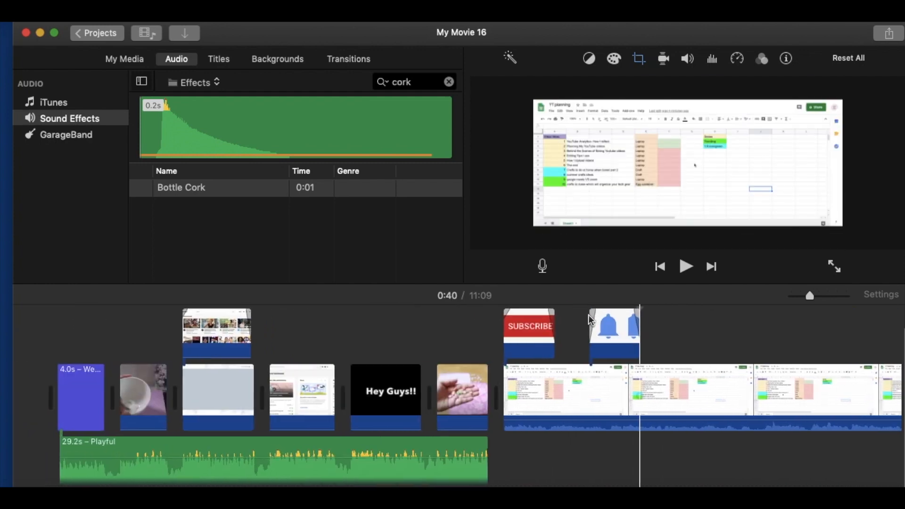
mouse_move(588, 315)
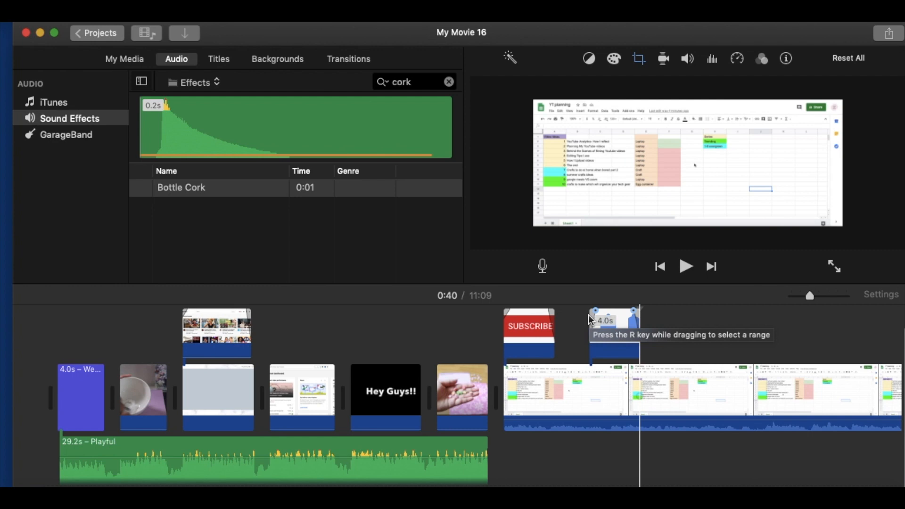
scroll(589, 314, right, 10)
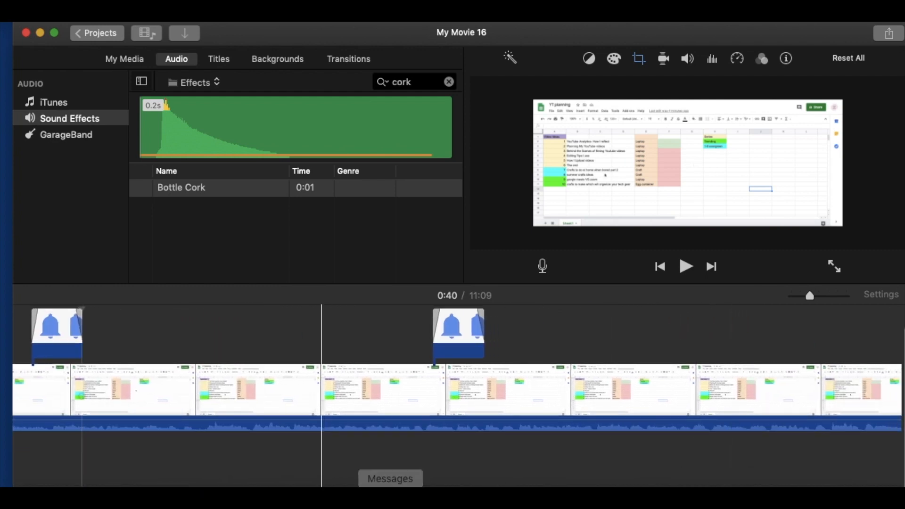
- In Notes, tick off Photos in editing, Images and Image edit in the editing tips checklist, and minimize the window
click(252, 495)
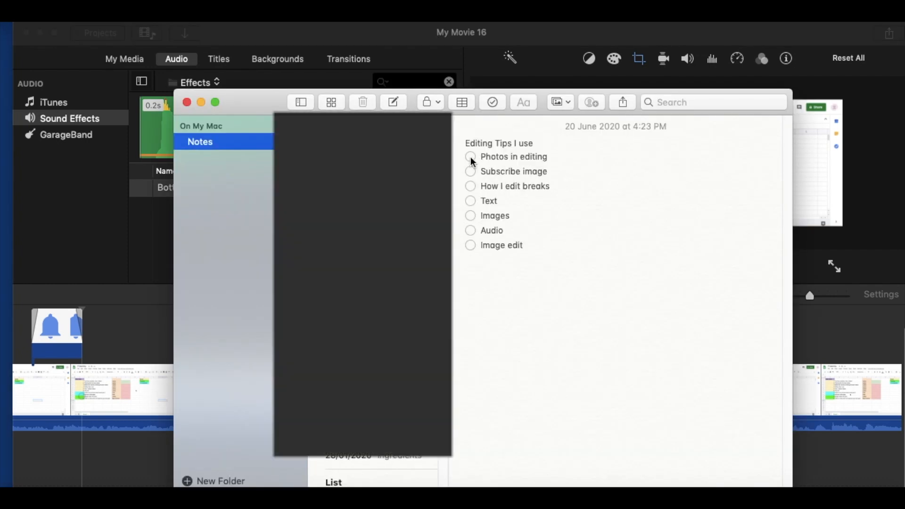
click(471, 157)
click(471, 217)
click(470, 246)
click(200, 104)
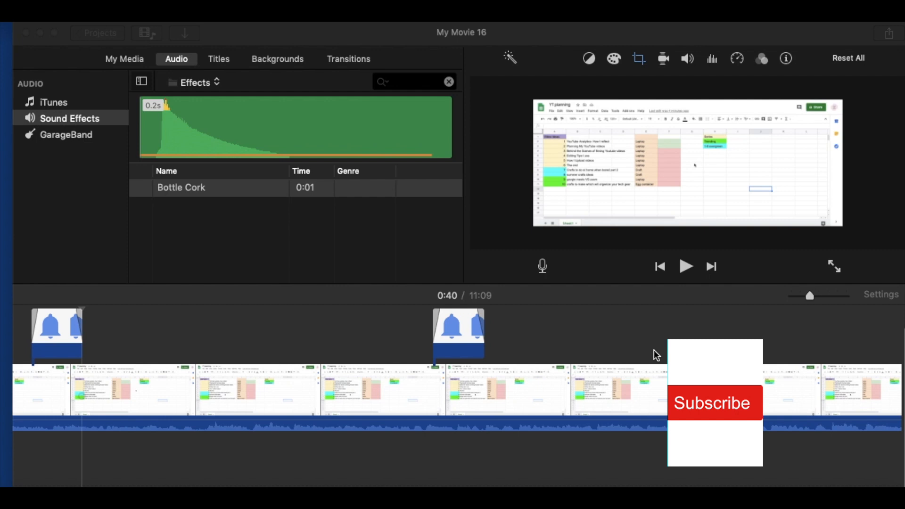
- Play back the movie briefly around 1:28 and just after the bell overlay in the milestones section
click(691, 318)
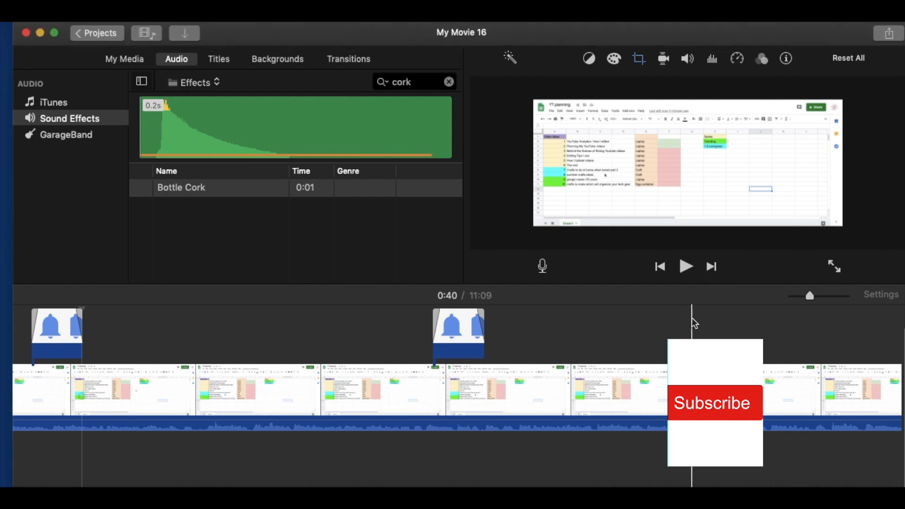
key(space)
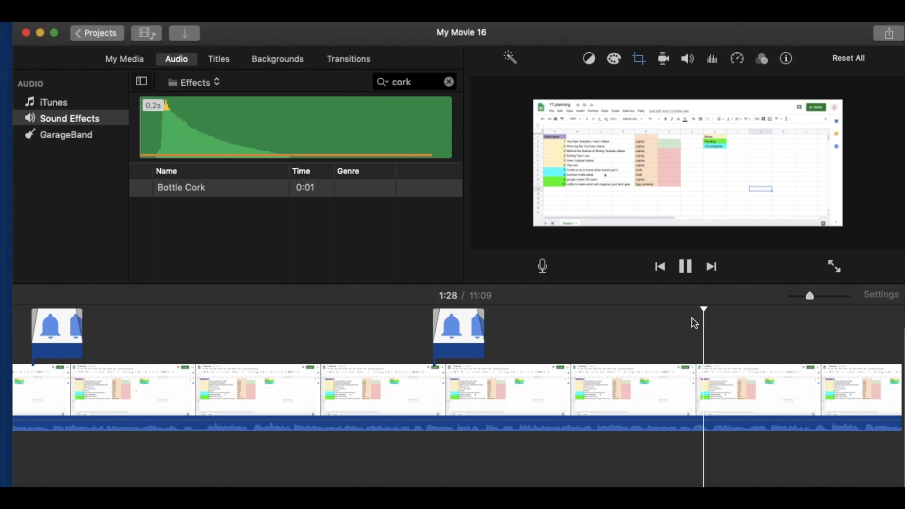
key(space)
scroll(691, 322, right, 20)
scroll(693, 328, right, 20)
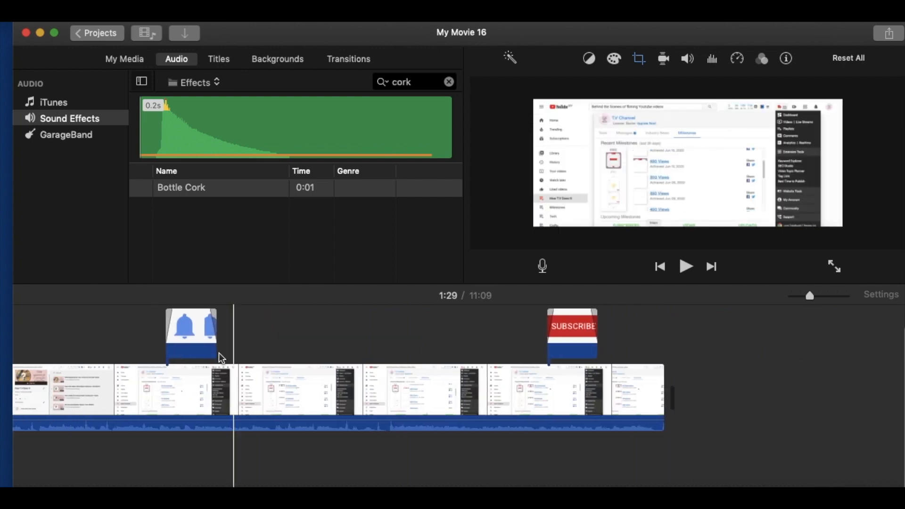
click(224, 359)
key(space)
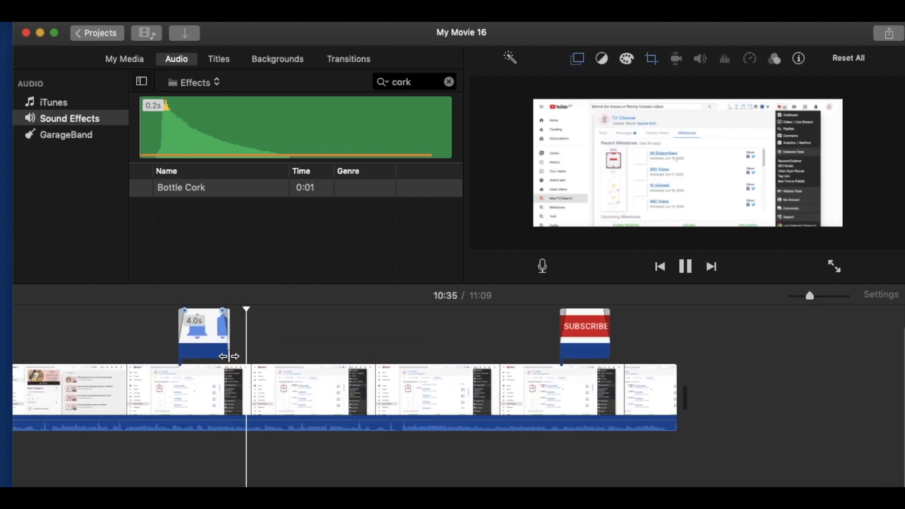
key(space)
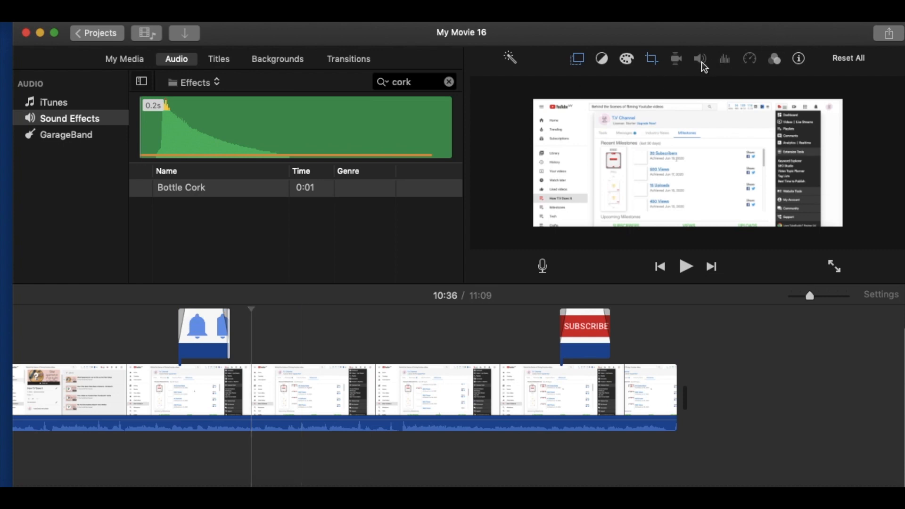
- Enable background noise reduction at 50% on the final clip and play back its milestones section
click(520, 372)
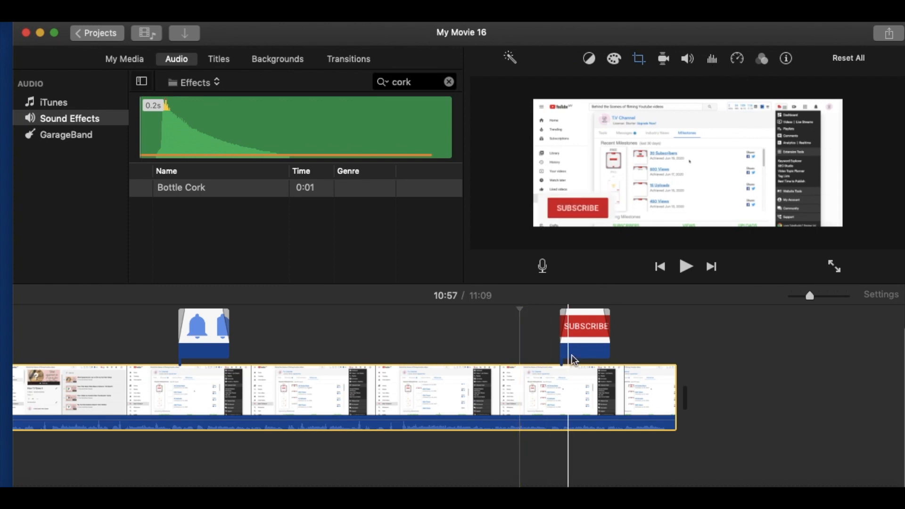
click(712, 60)
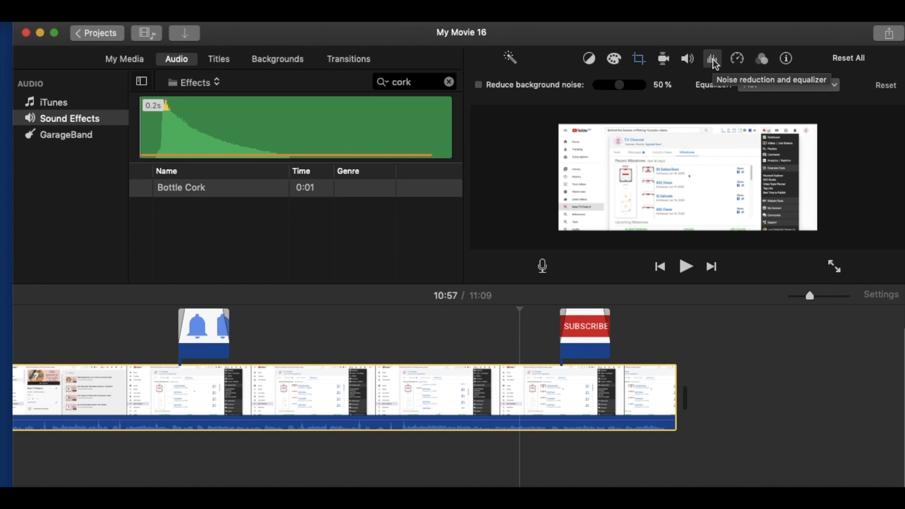
click(478, 85)
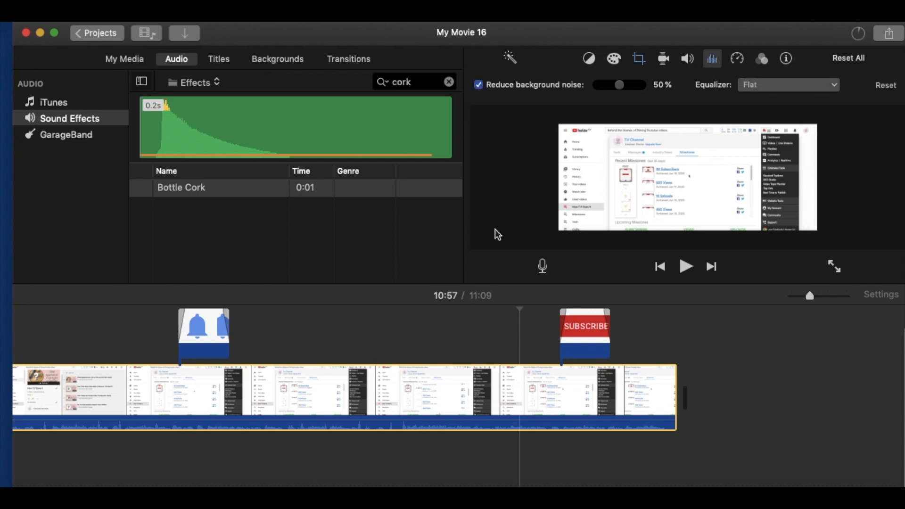
click(378, 358)
key(space)
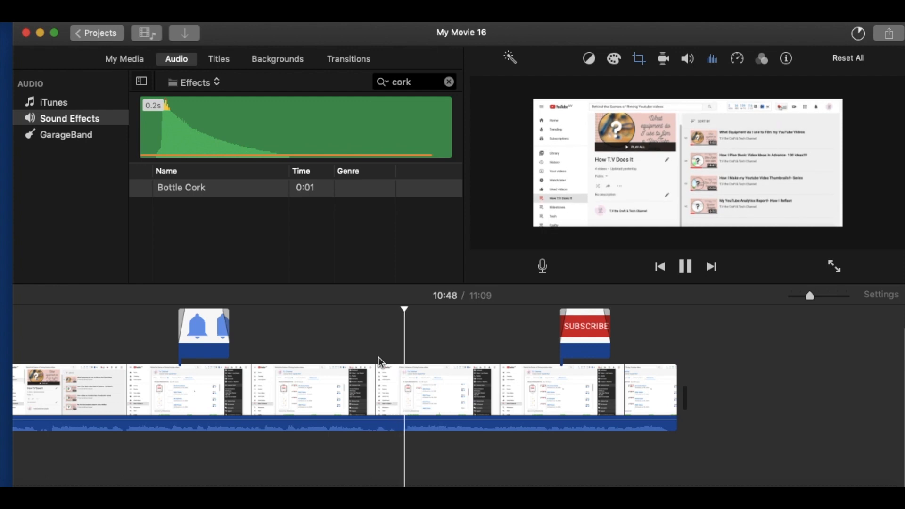
key(space)
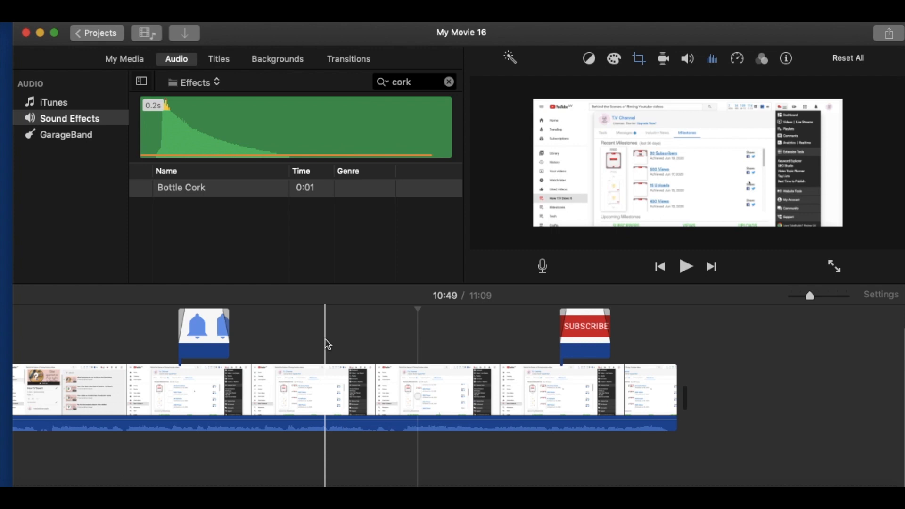
- Enable background noise reduction at 50% on the long planning spreadsheet clip
scroll(324, 339, left, 10)
click(377, 405)
click(712, 58)
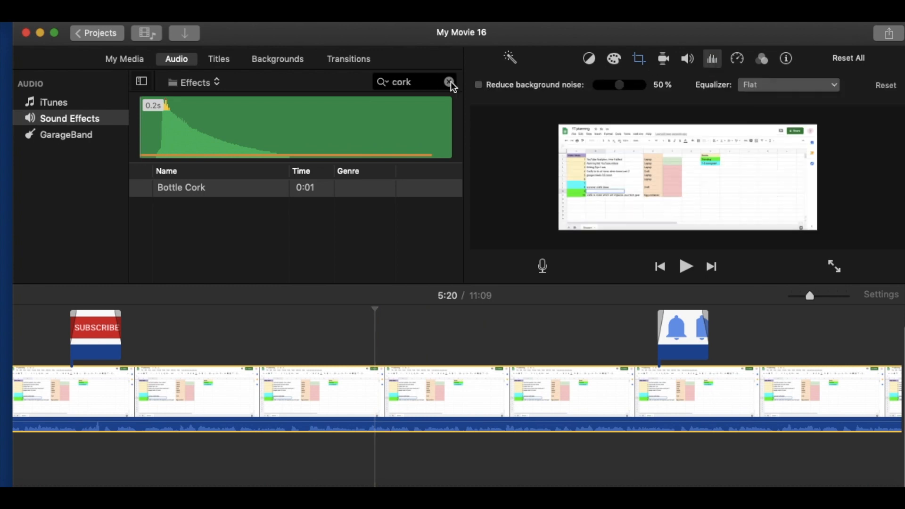
click(479, 85)
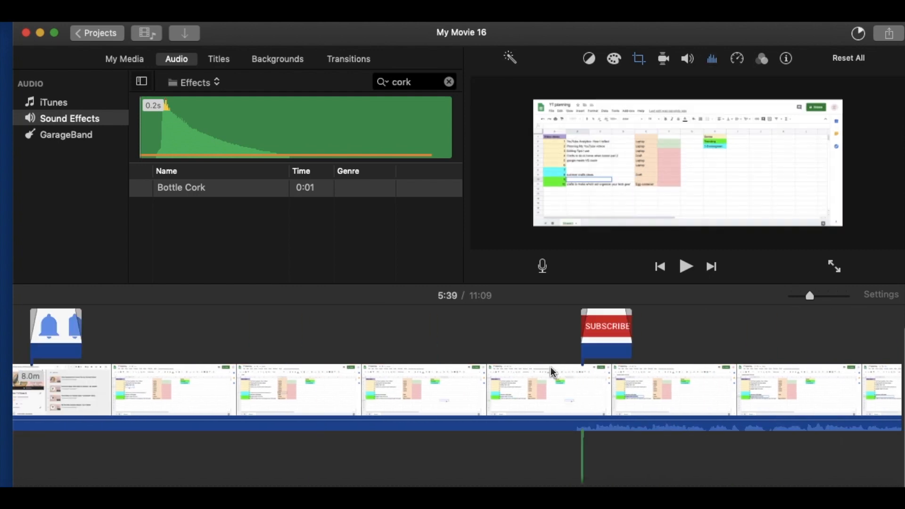
- Lower the volume of the Playful music track under the intro, playing the intro before and after the change
scroll(550, 367, left, 15)
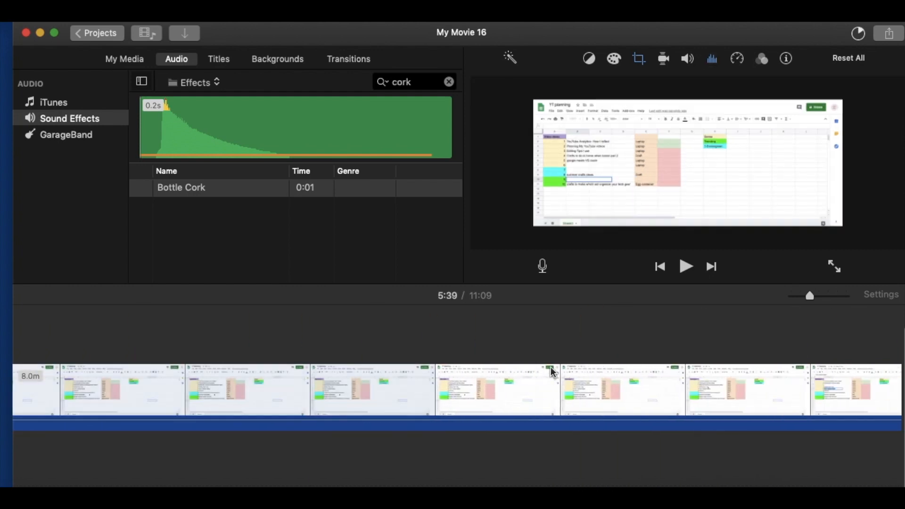
click(107, 373)
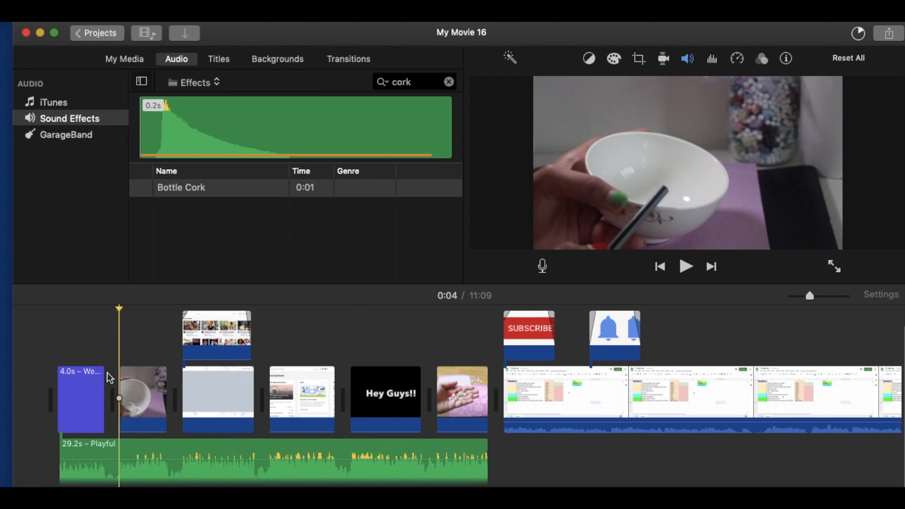
key(space)
key(space)
drag(206, 459, 205, 473)
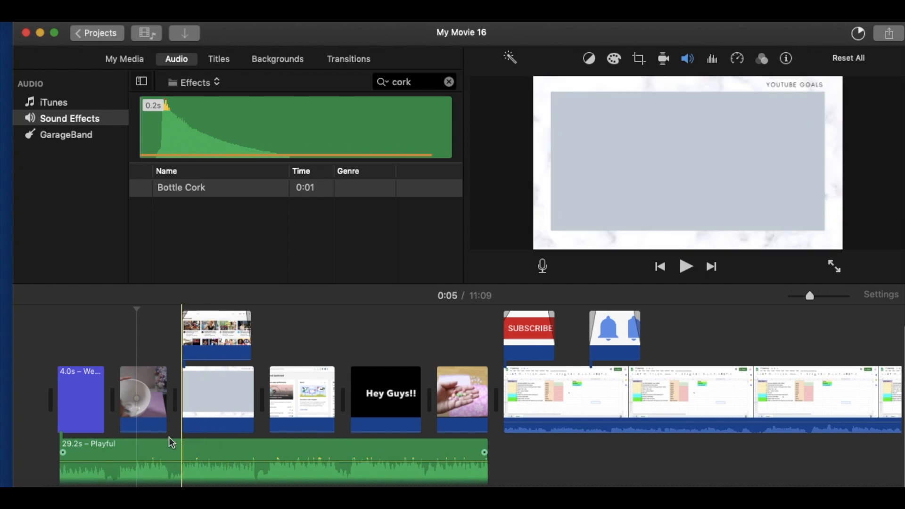
key(space)
key(space)
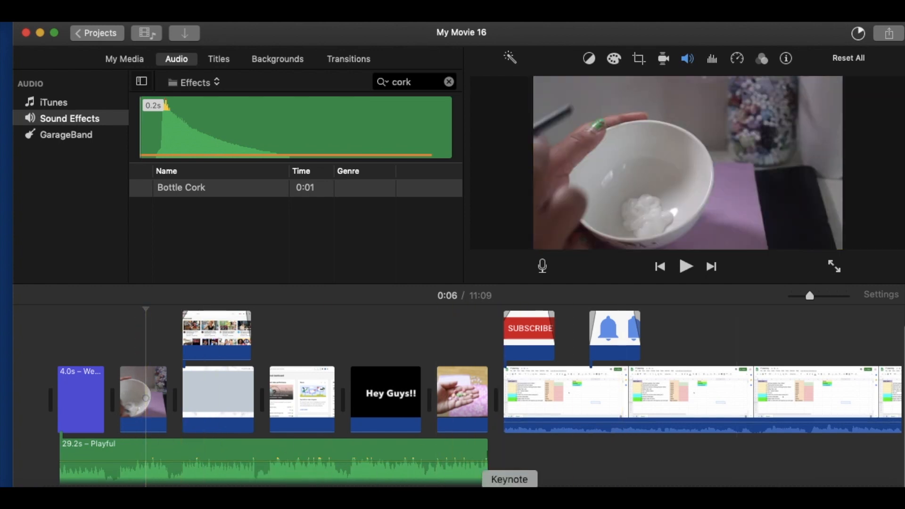
- In Notes, tick off Audio in the editing tips checklist and minimize the window
click(247, 490)
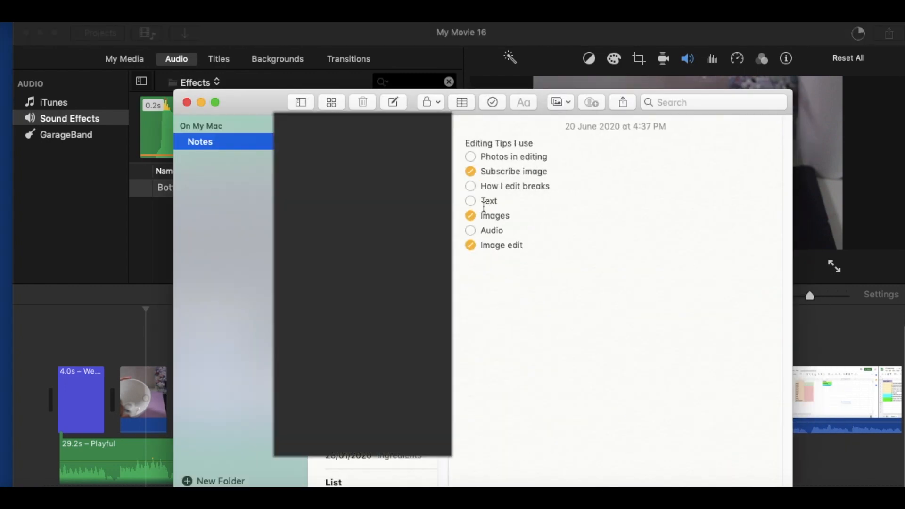
click(471, 230)
click(201, 102)
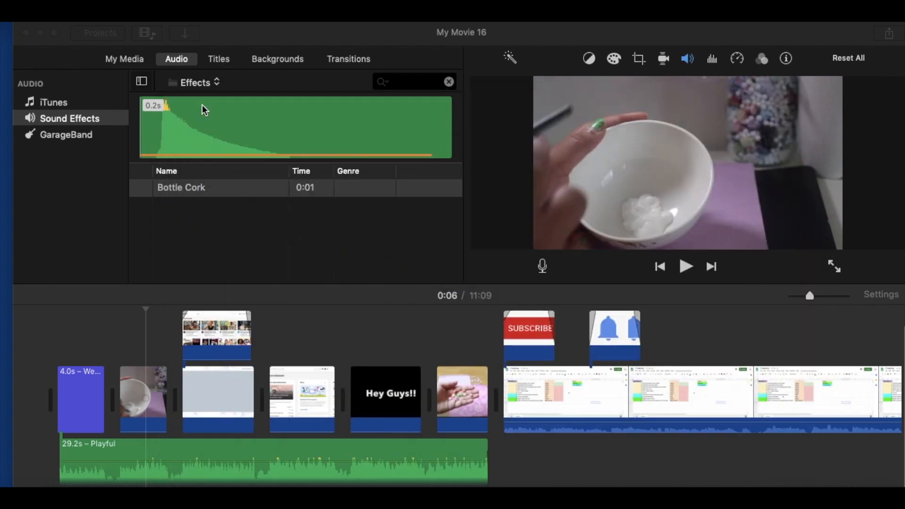
- Add a 4-second Date/Time title over the first Subscribe overlay at the start of the planning spreadsheet clip and play it back
scroll(514, 351, right, 10)
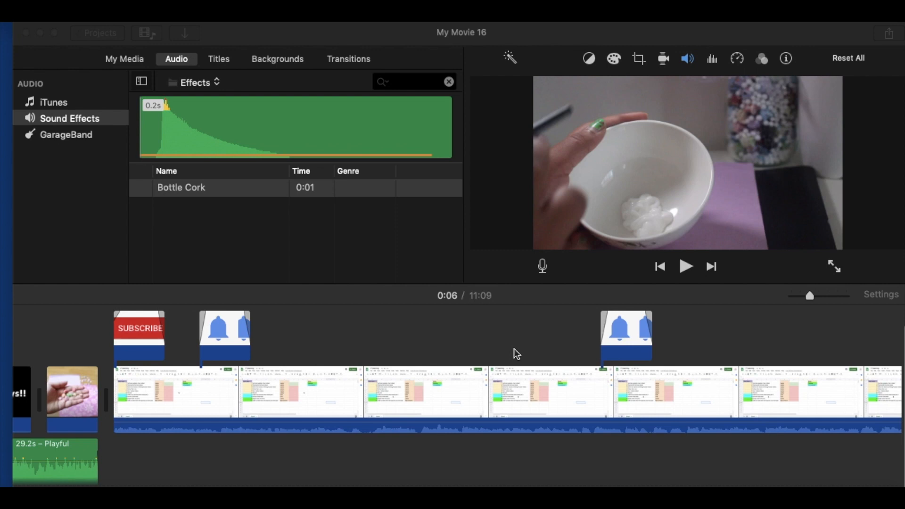
click(214, 61)
scroll(299, 232, down, 10)
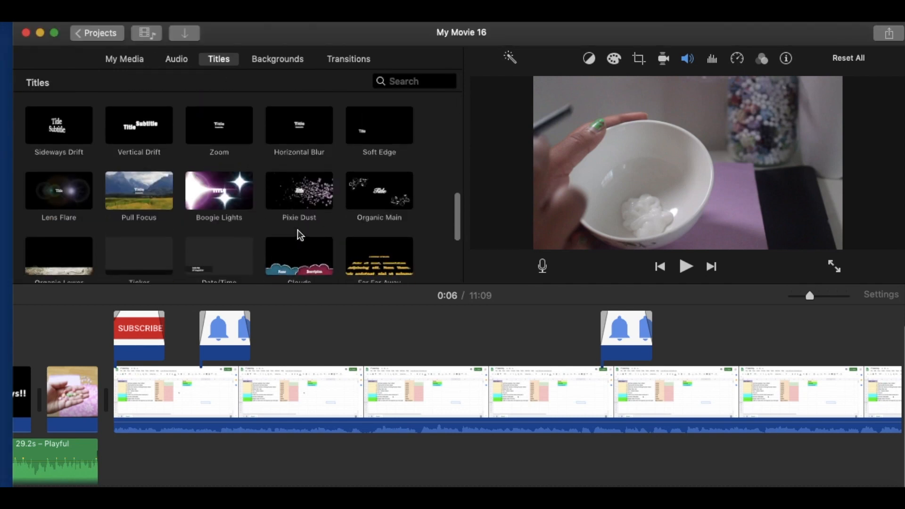
scroll(298, 231, down, 1)
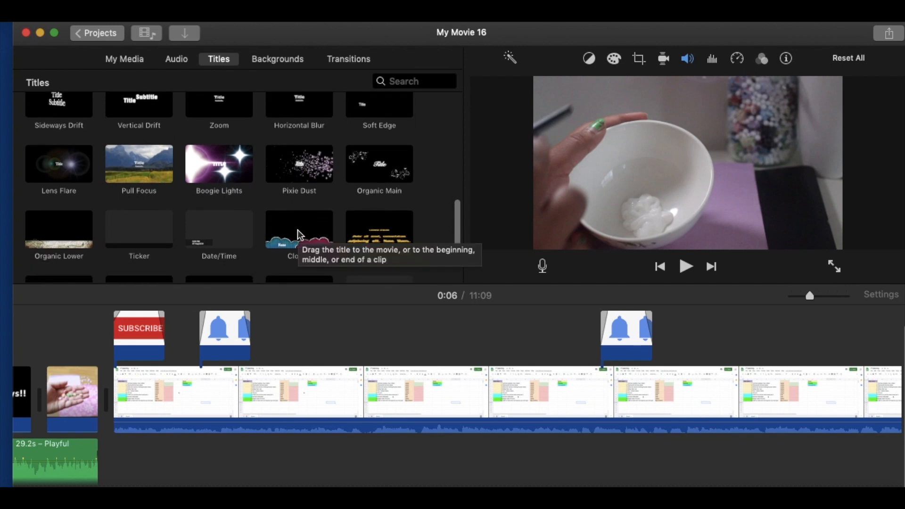
drag(196, 233, 298, 381)
drag(218, 443, 107, 435)
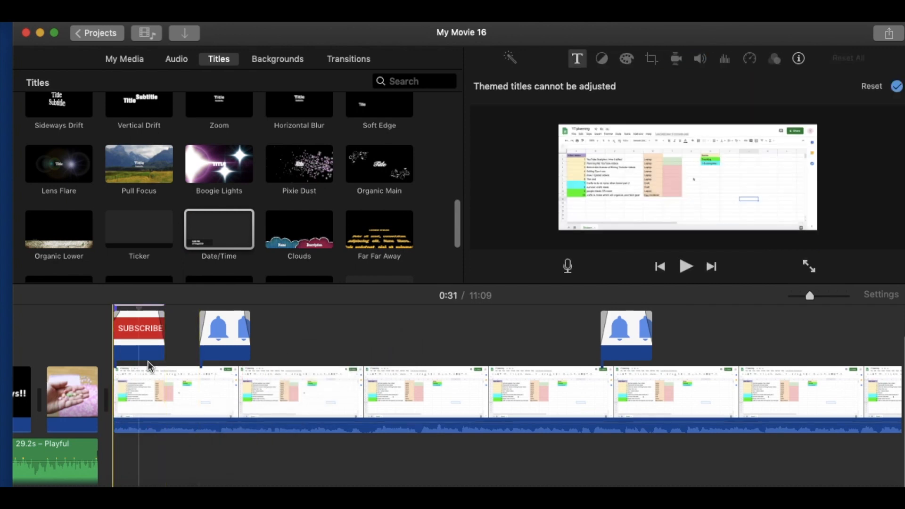
click(107, 347)
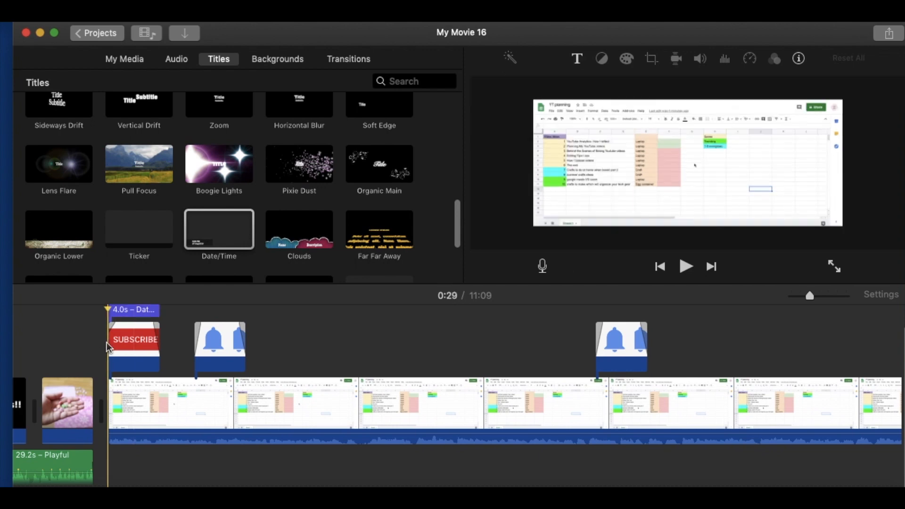
key(space)
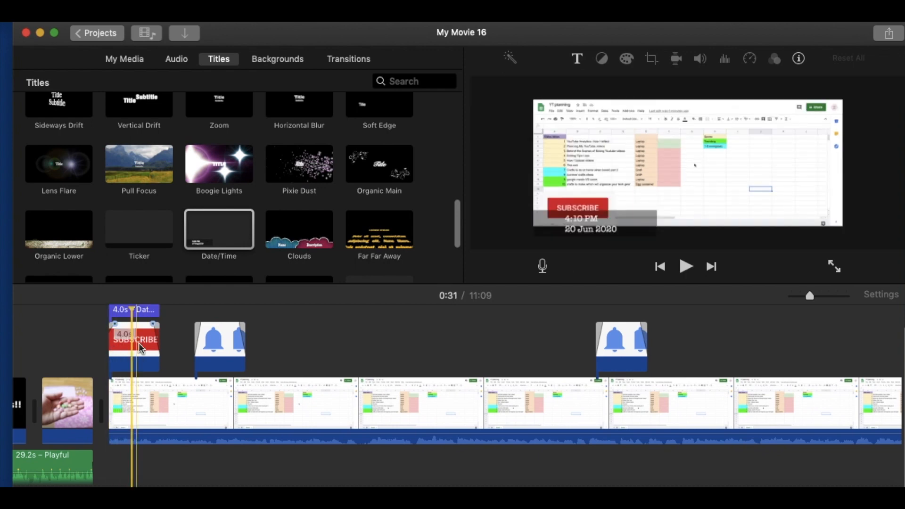
- Move the first Subscribe overlay to the upper-right corner of the video frame and play back its section with the date title
click(115, 348)
drag(602, 211, 784, 136)
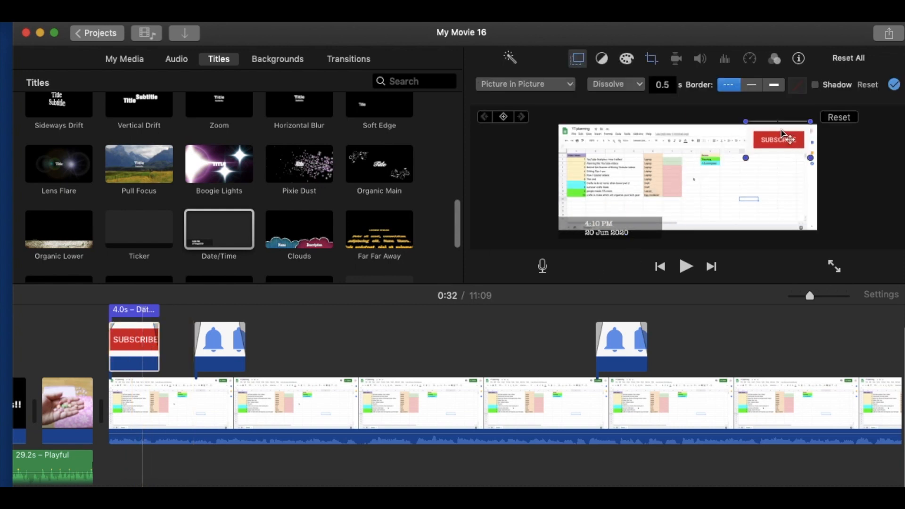
click(441, 327)
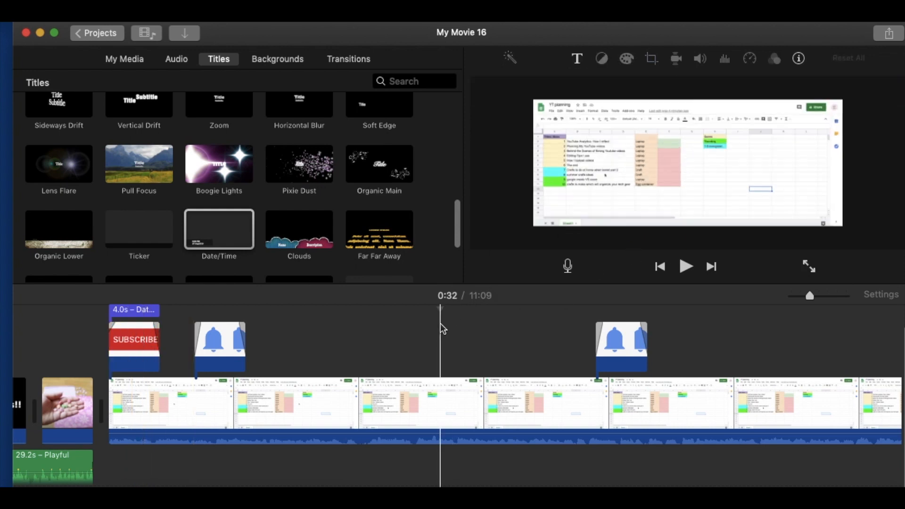
click(108, 320)
key(space)
key(space)
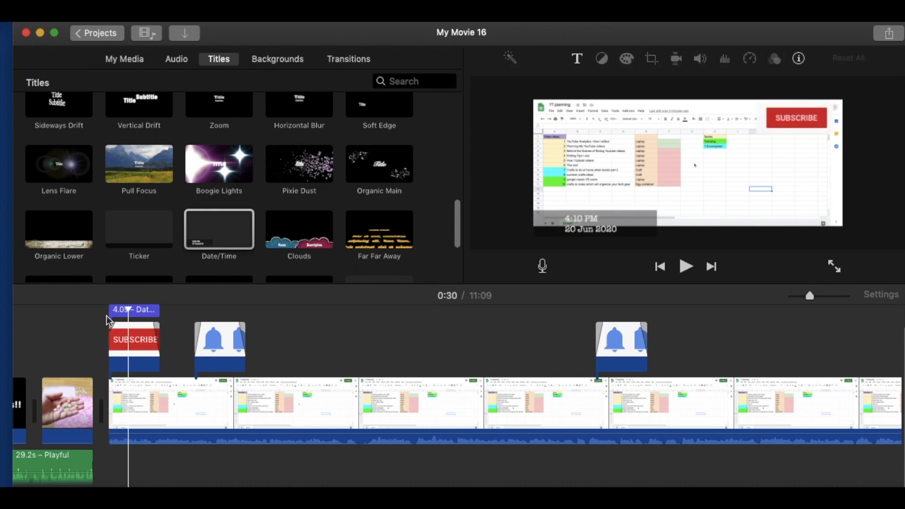
key(space)
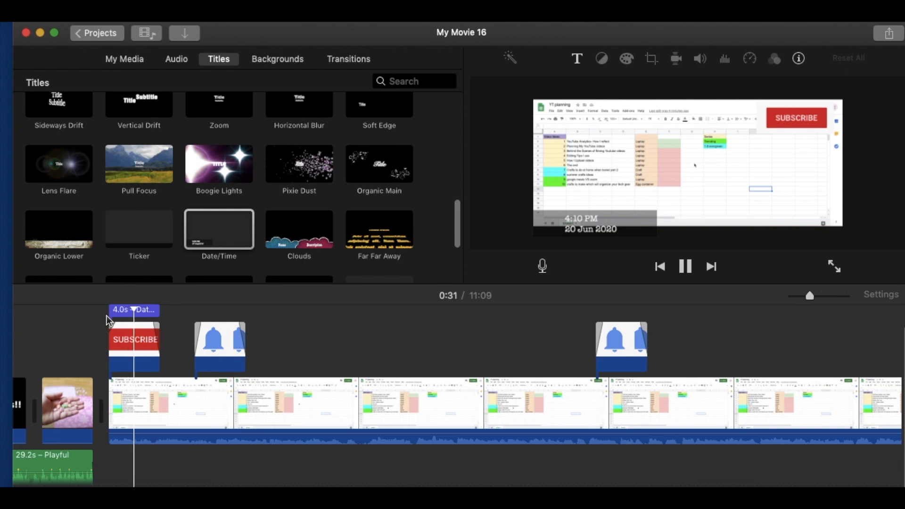
key(space)
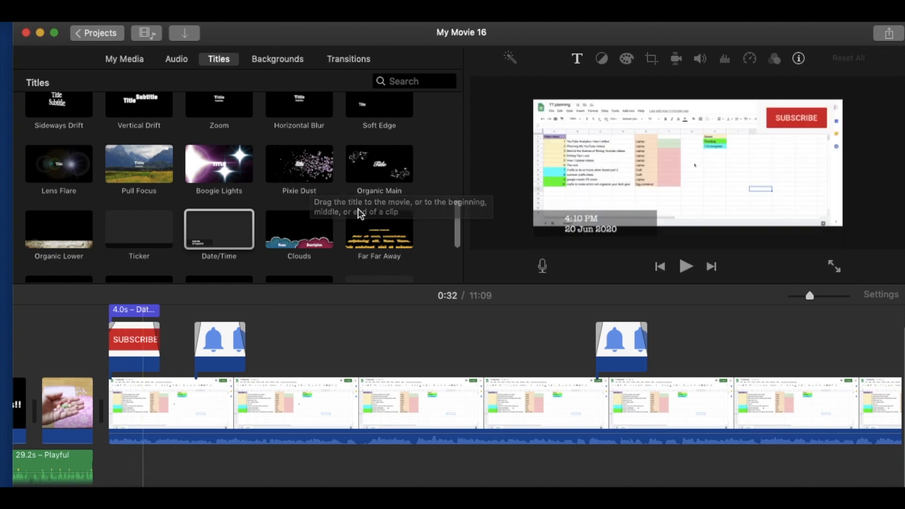
- Add the Bottle Cork sound effect at the start of the first Subscribe overlay and play back from the preceding hand clip
click(179, 62)
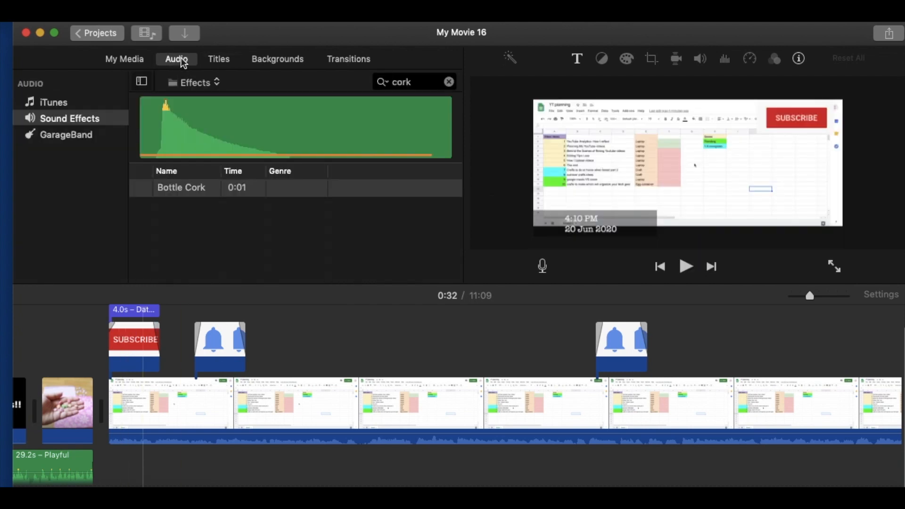
drag(195, 196, 111, 477)
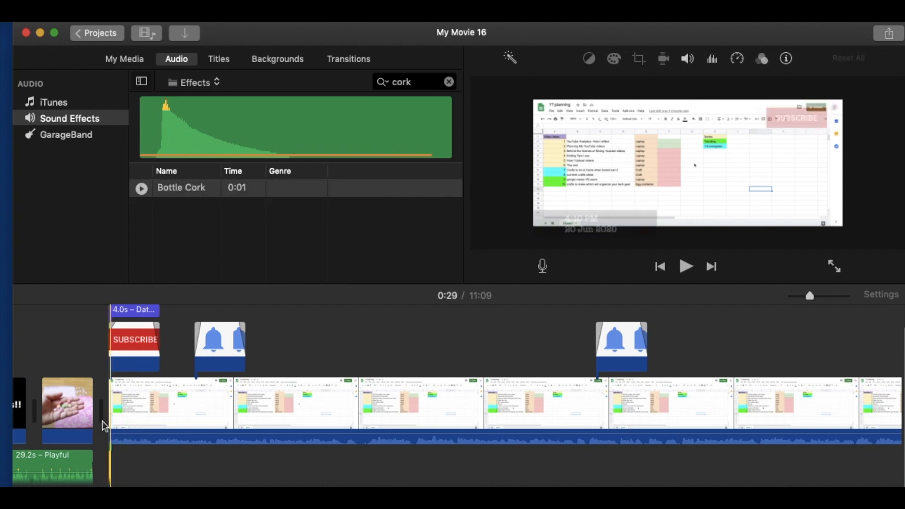
click(64, 418)
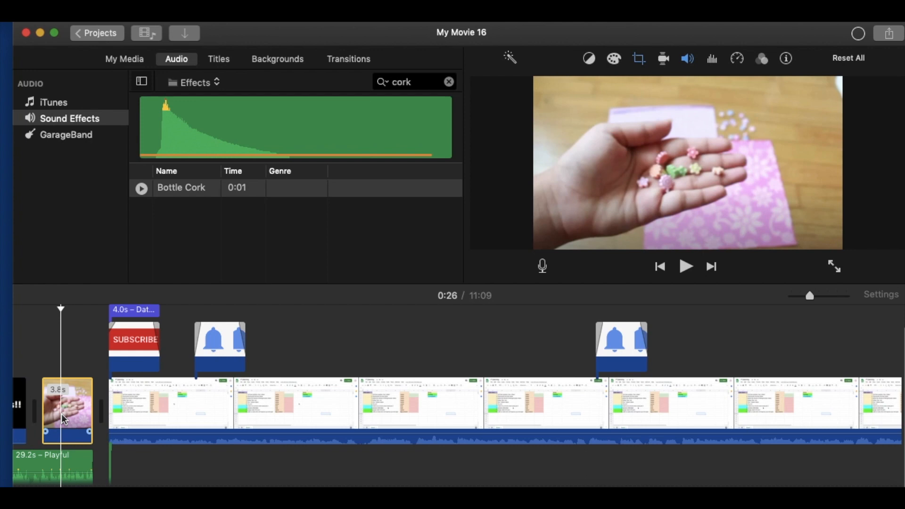
key(space)
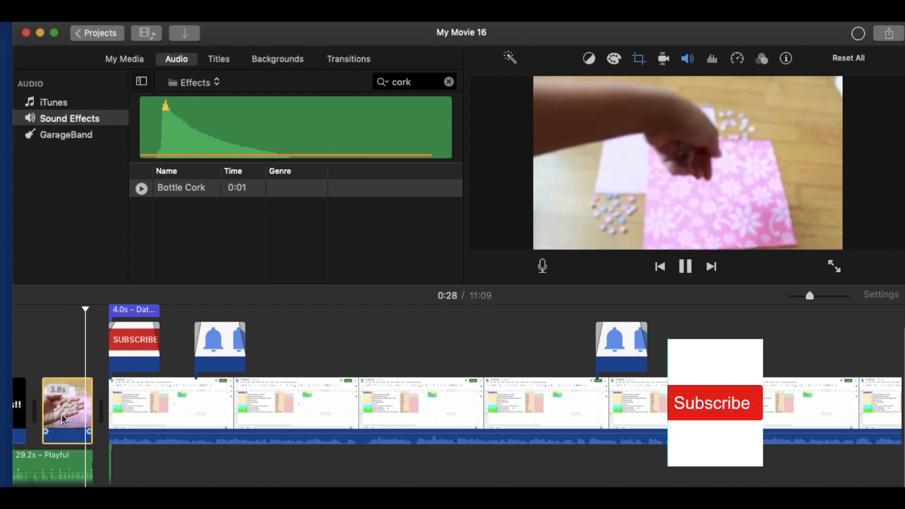
key(space)
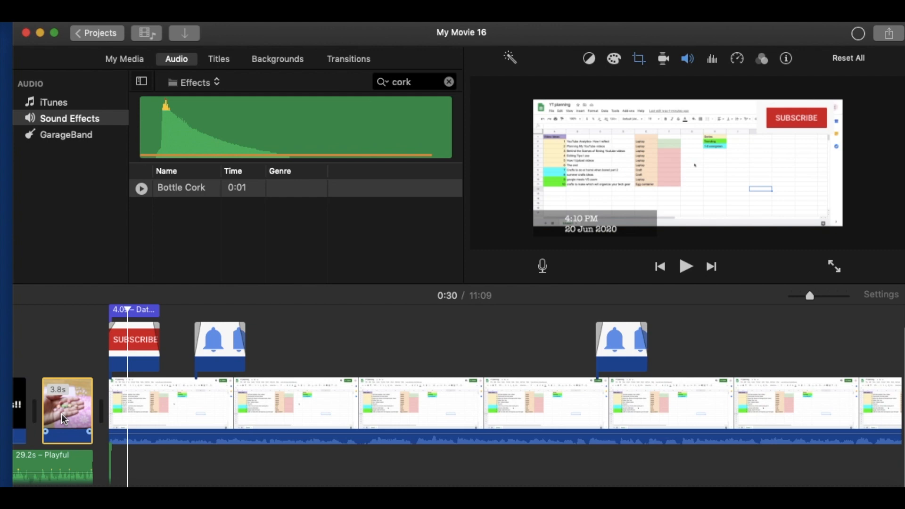
key(space)
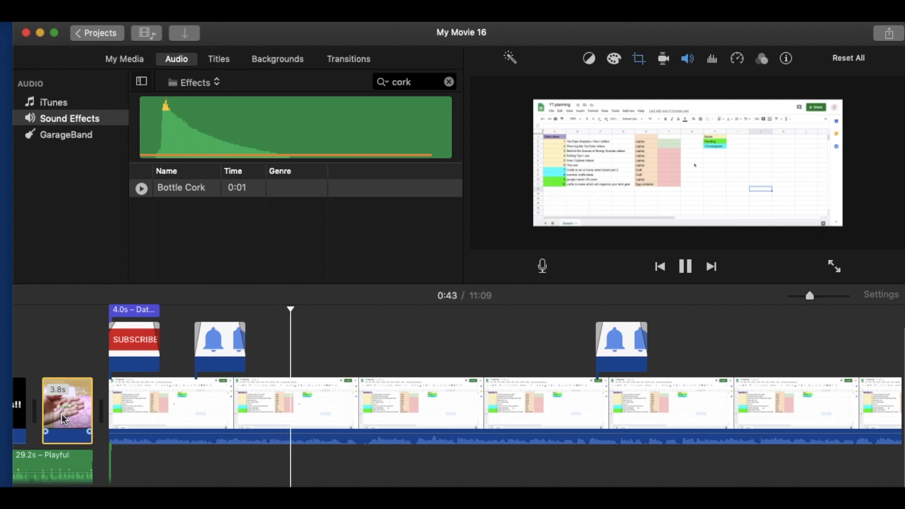
key(space)
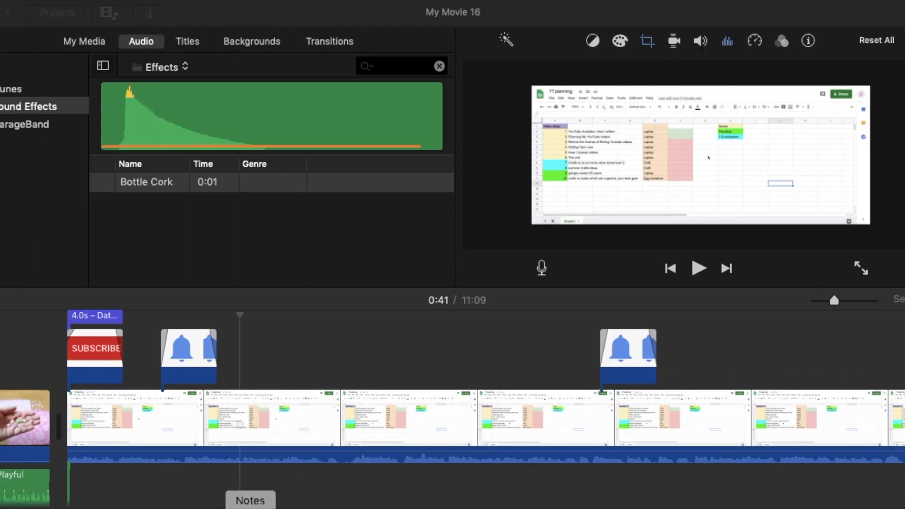
- In Notes, tick off Text in the editing tips checklist and close the window
click(250, 508)
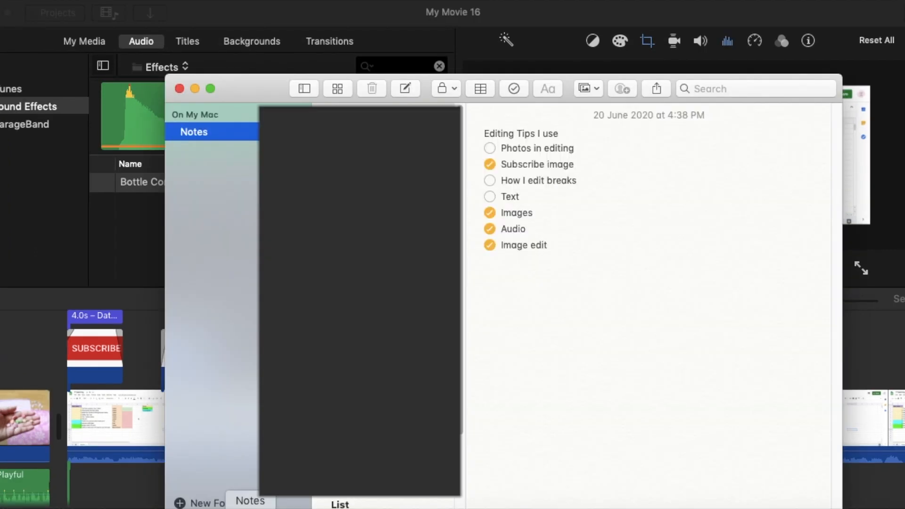
click(489, 197)
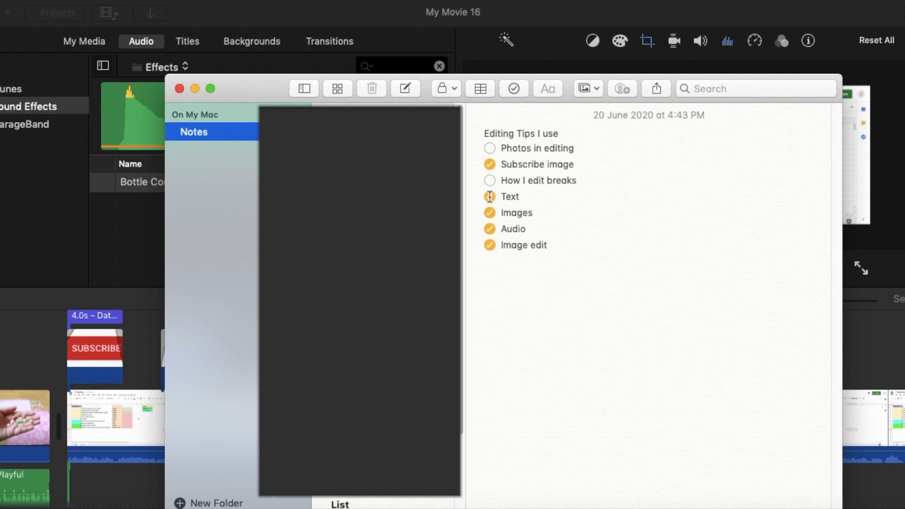
click(180, 89)
- Play back the end of the clip after the bell overlay near 8:26, split it at 8:28, and delete the short leftover piece
scroll(481, 384, left, 5)
scroll(483, 385, left, 10)
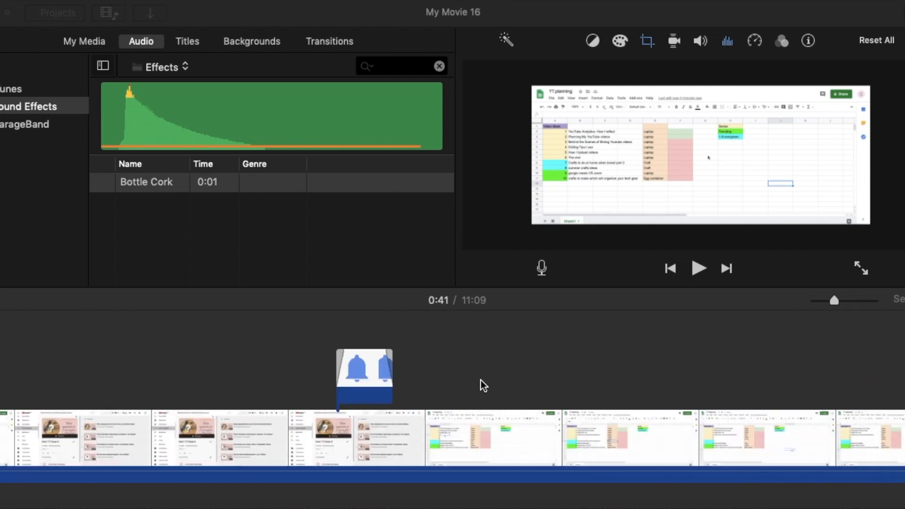
scroll(483, 386, right, 10)
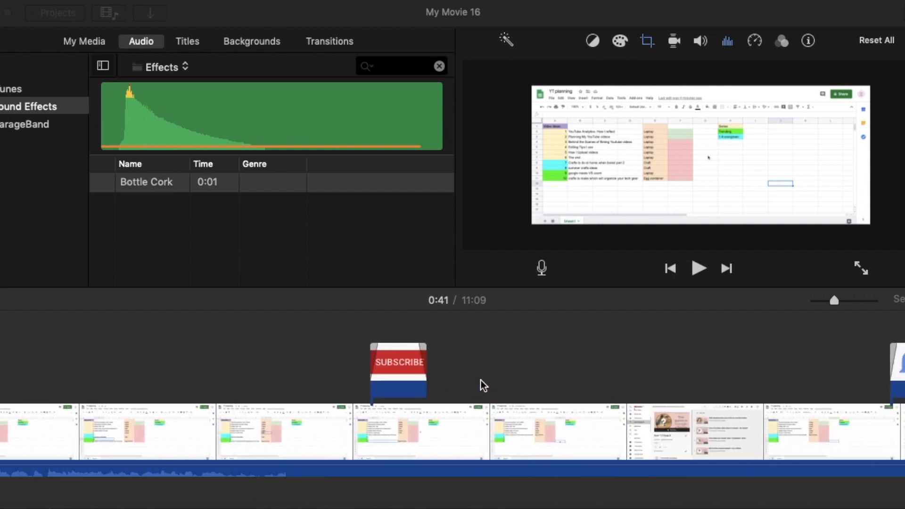
scroll(483, 385, right, 10)
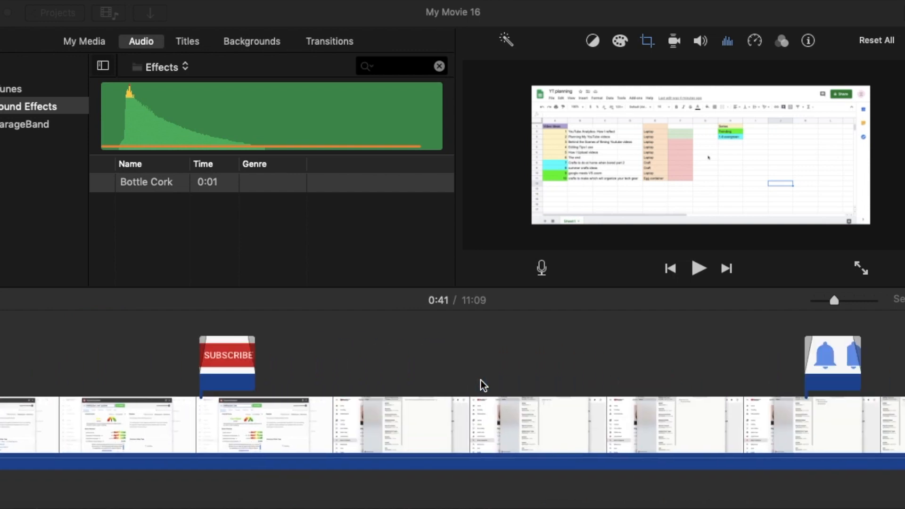
click(436, 367)
key(space)
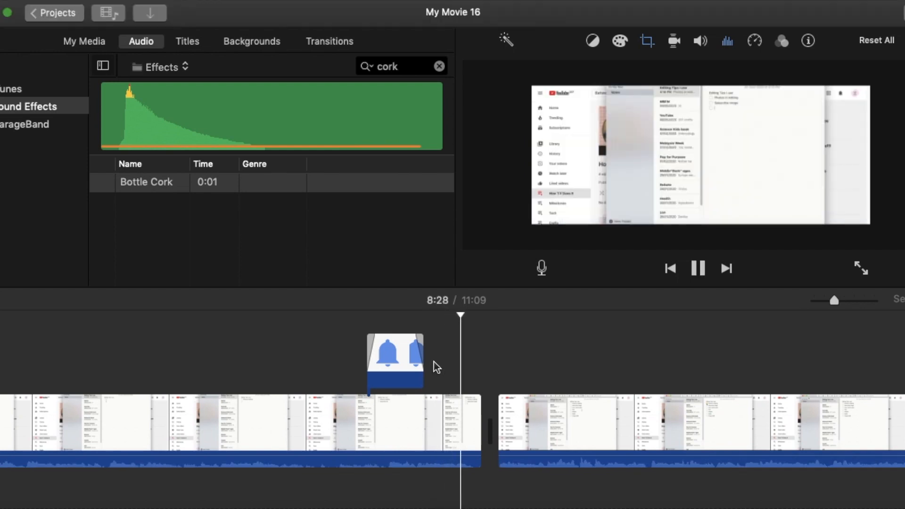
key(space)
click(433, 368)
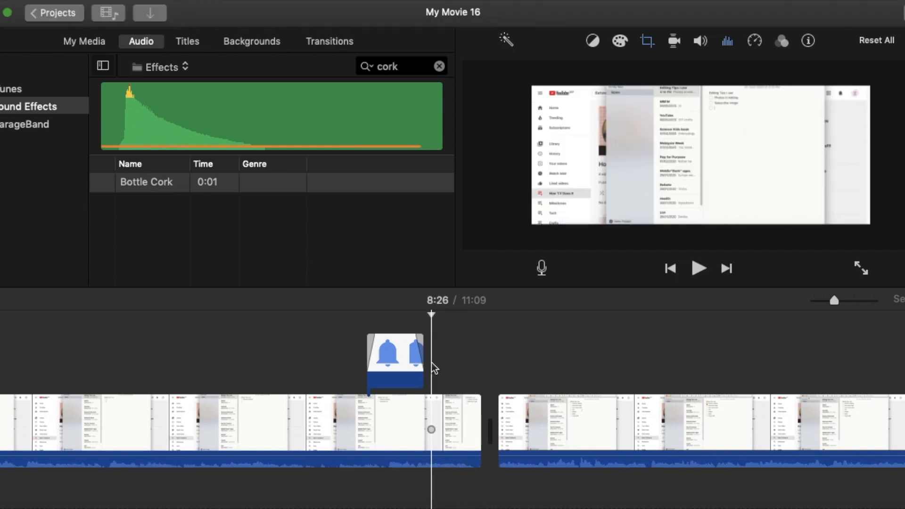
key(space)
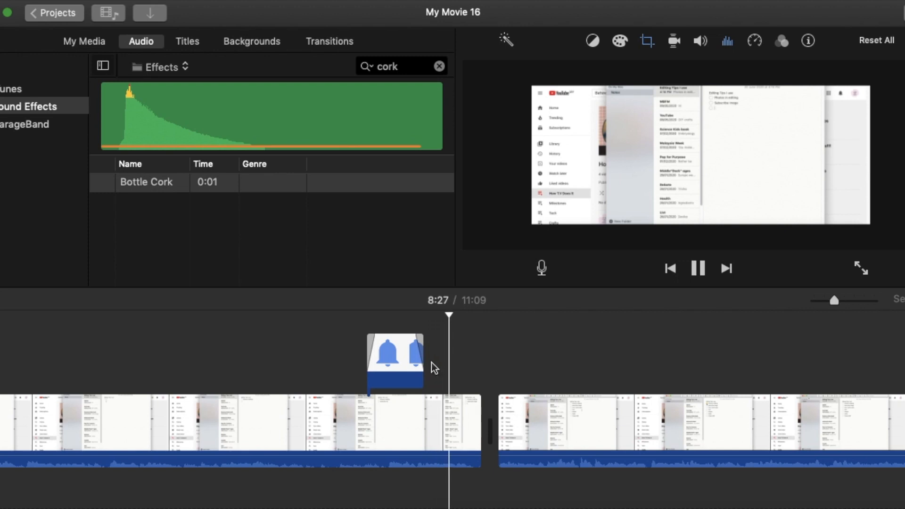
key(space)
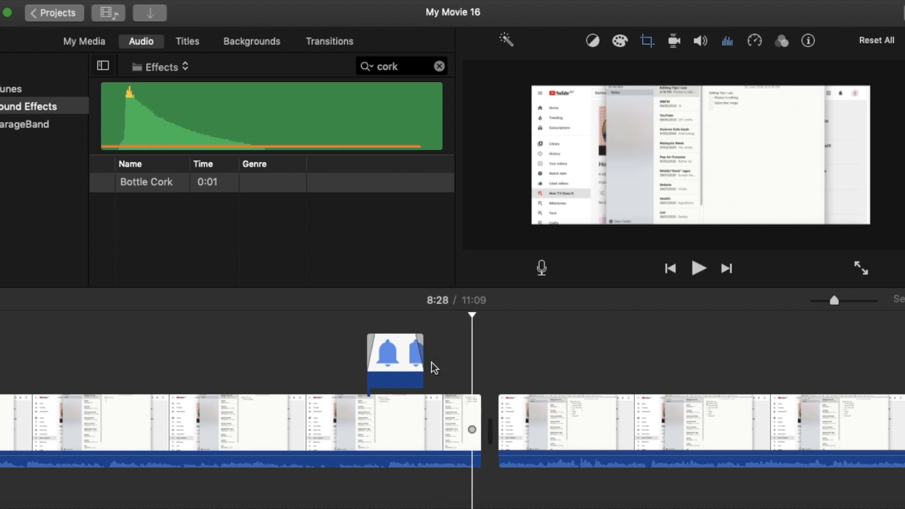
right_click(471, 406)
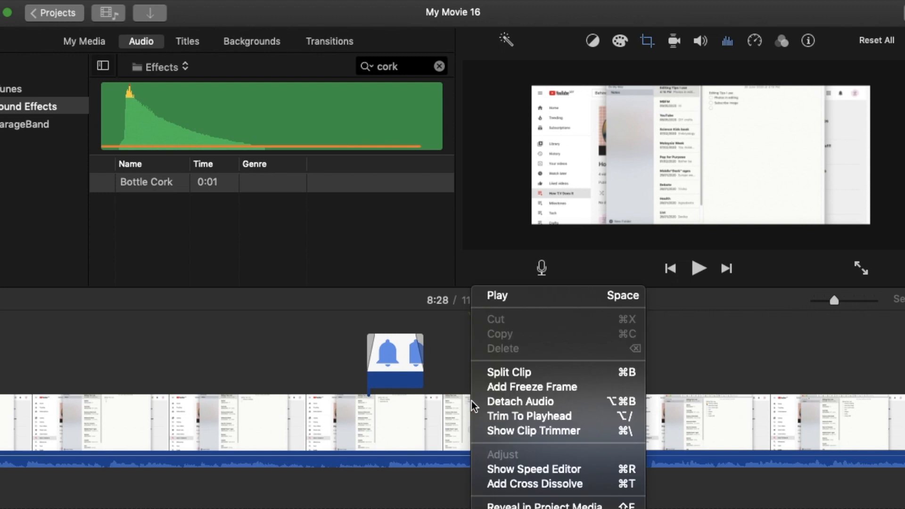
click(509, 382)
click(507, 428)
key(Delete)
scroll(508, 401, right, 15)
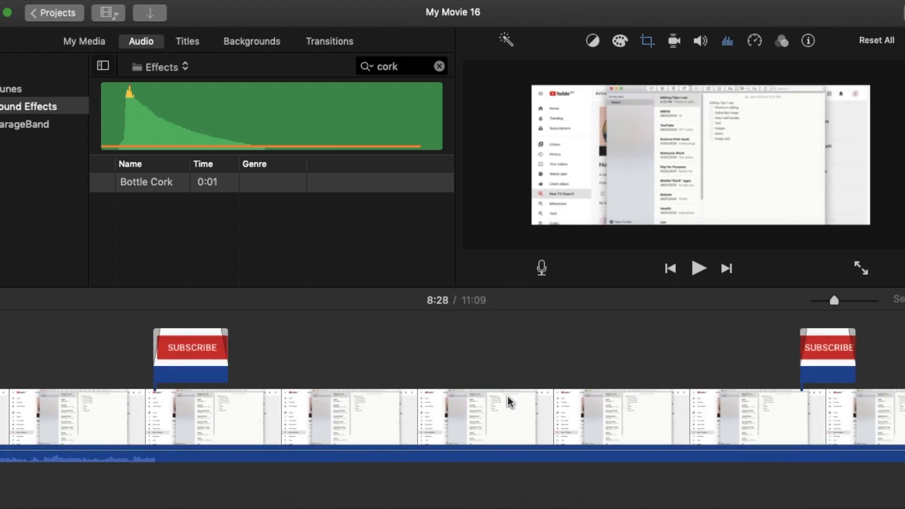
- Play back the end of the movie, split the last clip at 11:08, and delete the 0.8 s leftover piece
click(634, 403)
key(space)
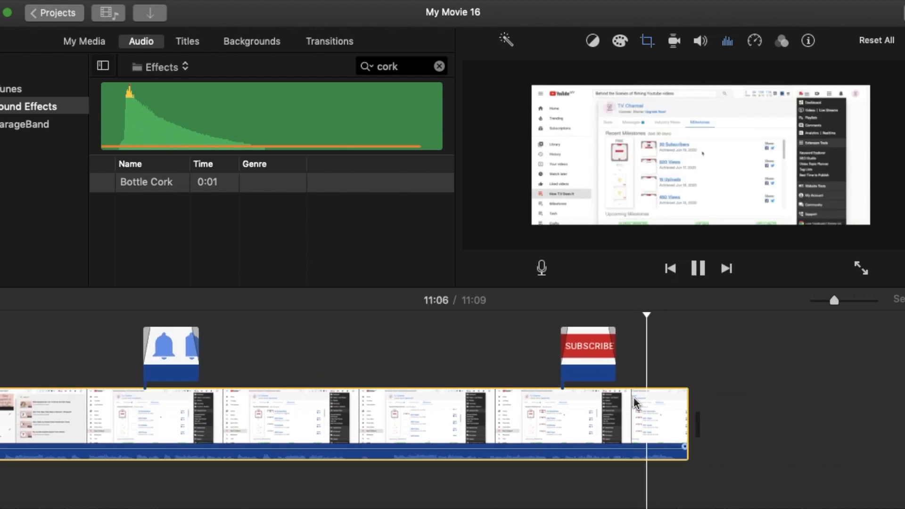
key(space)
right_click(678, 414)
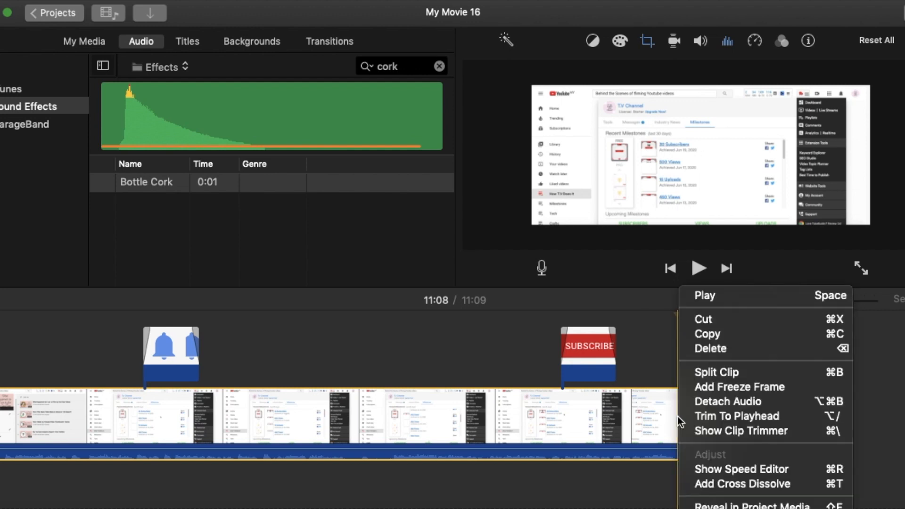
click(703, 372)
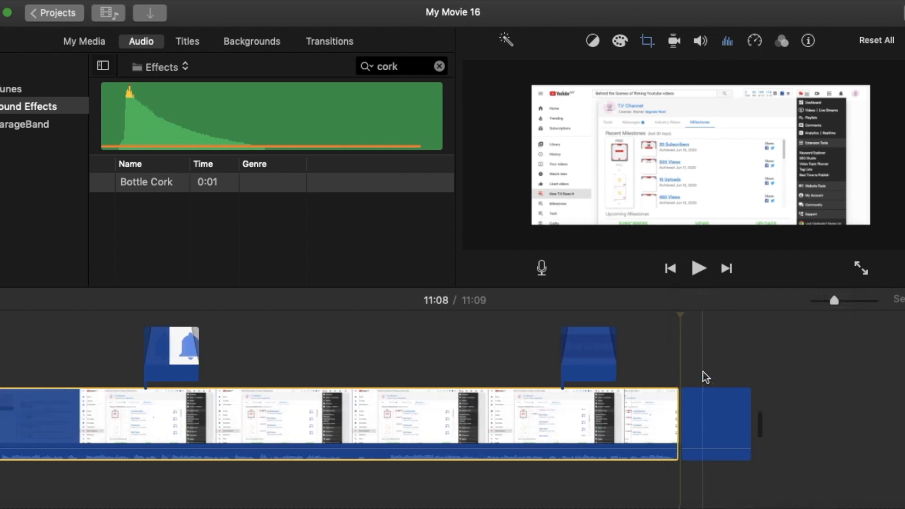
click(705, 421)
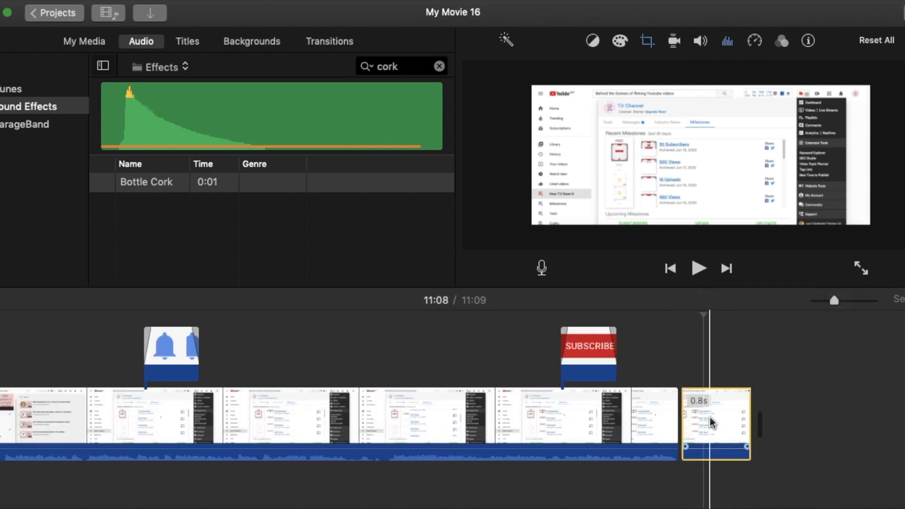
key(Delete)
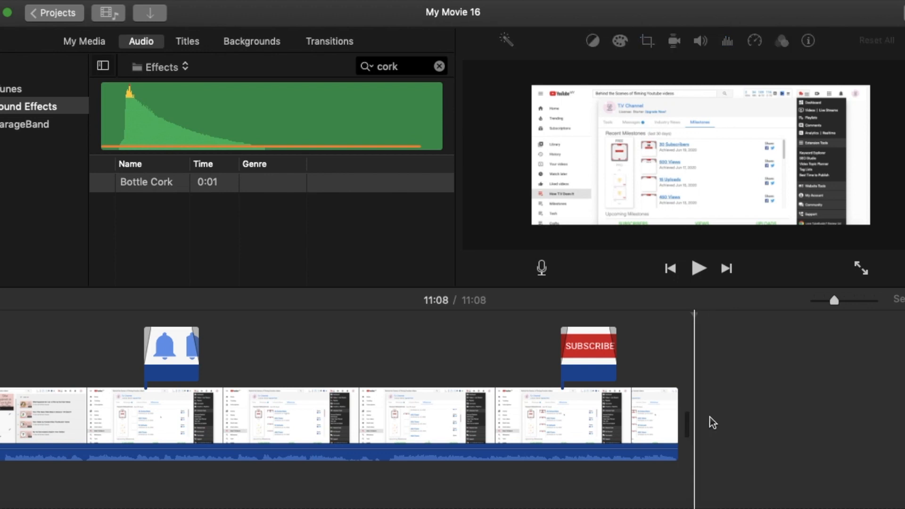
- In Notes, tick off How I edit breaks in the editing tips checklist and put the window away
scroll(401, 389, left, 10)
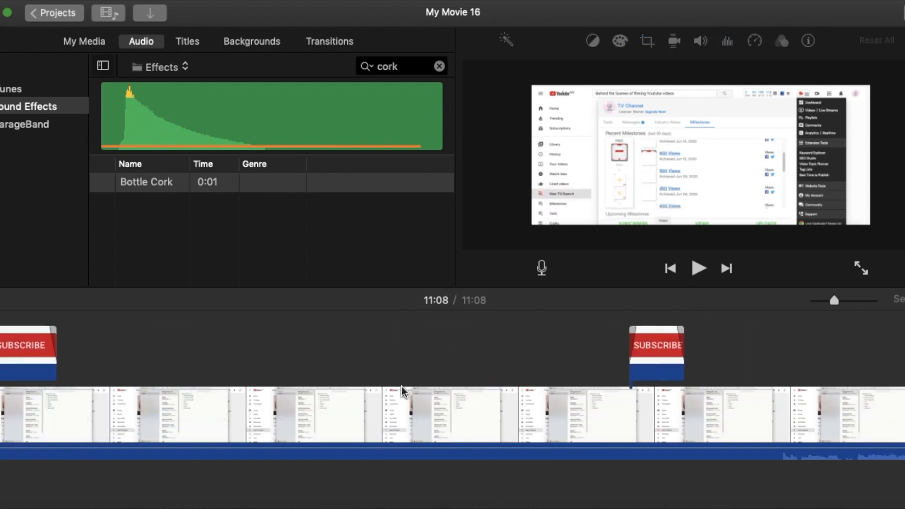
click(250, 508)
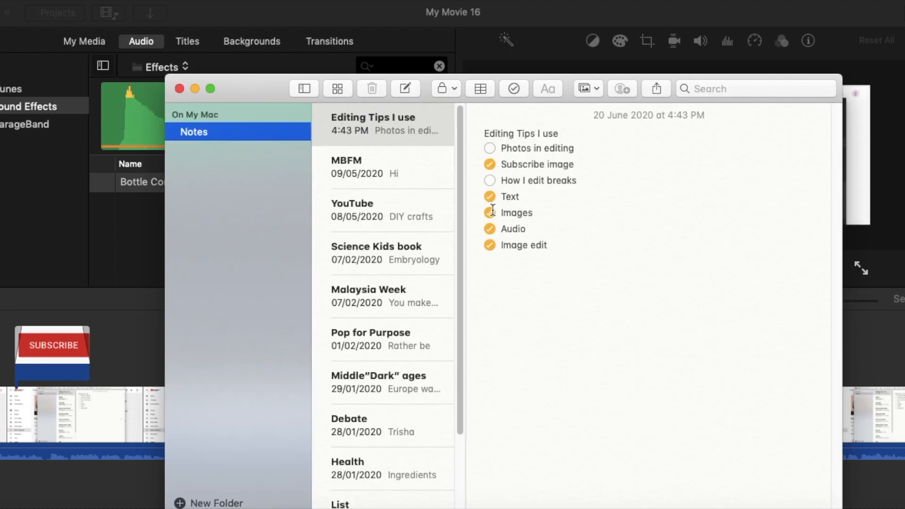
click(491, 181)
click(194, 88)
scroll(256, 334, left, 20)
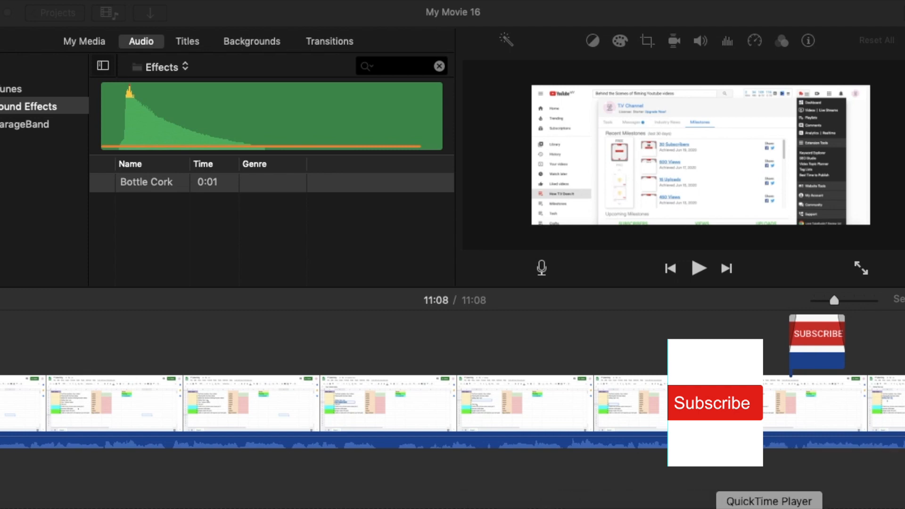
- Switch to Chrome, open the channel page, and capture a screenshot of the "How I Plan Basic Video Ideas in Advance" video's thumbnail and title
click(738, 507)
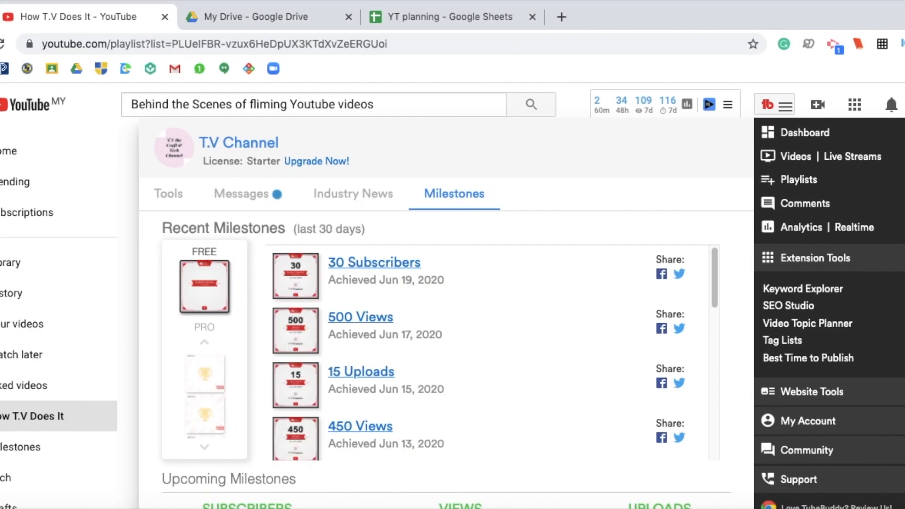
click(125, 188)
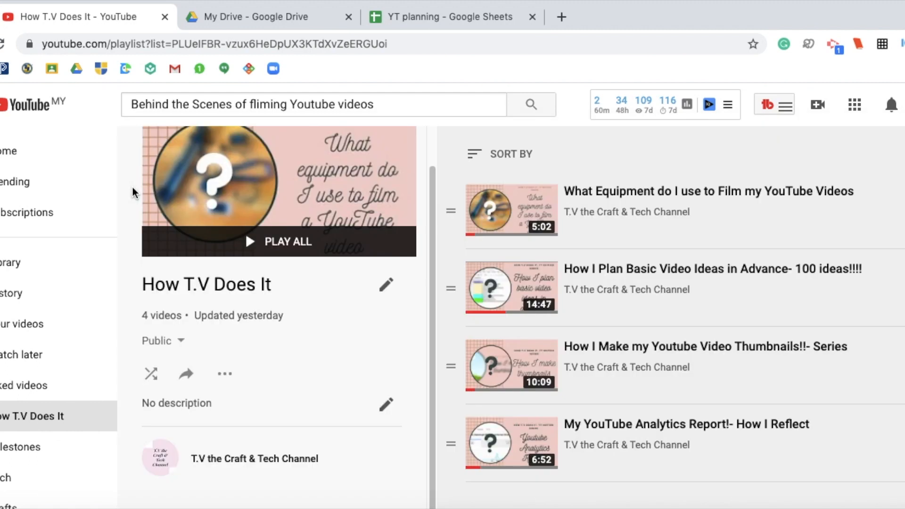
scroll(59, 195, down, 1)
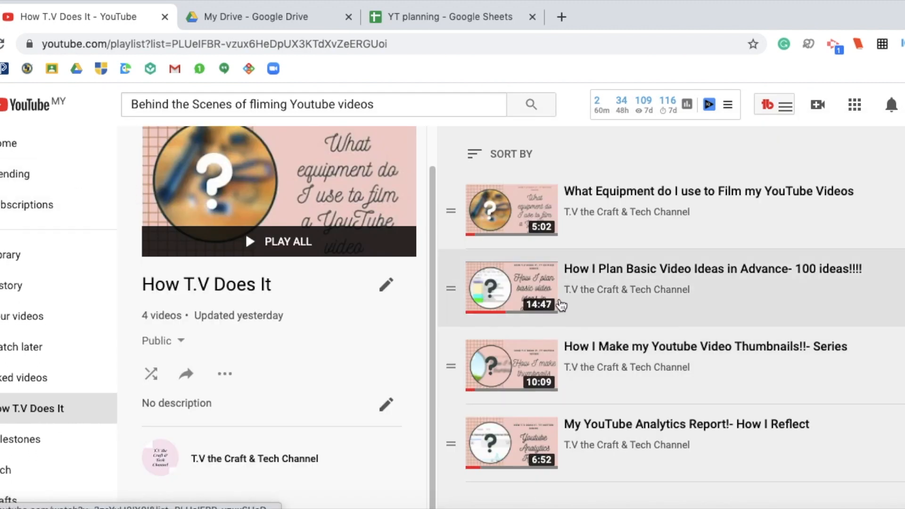
click(659, 296)
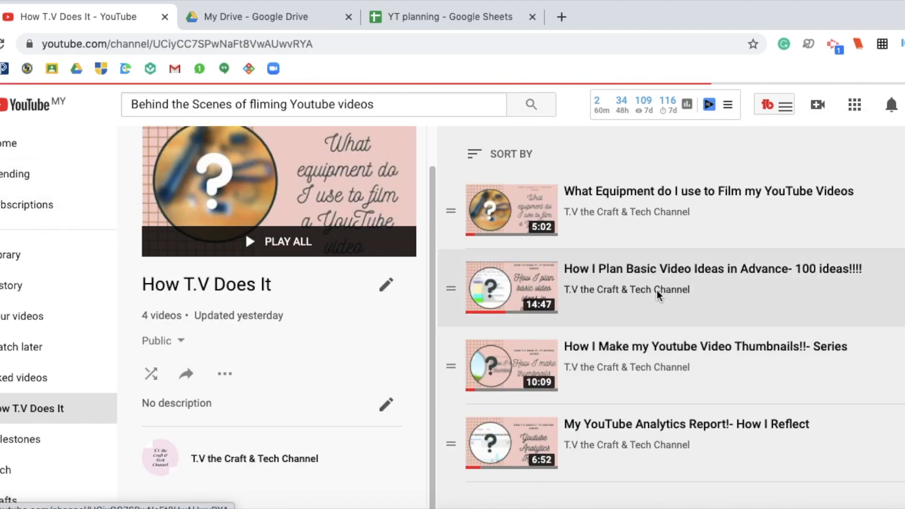
scroll(462, 352, down, 3)
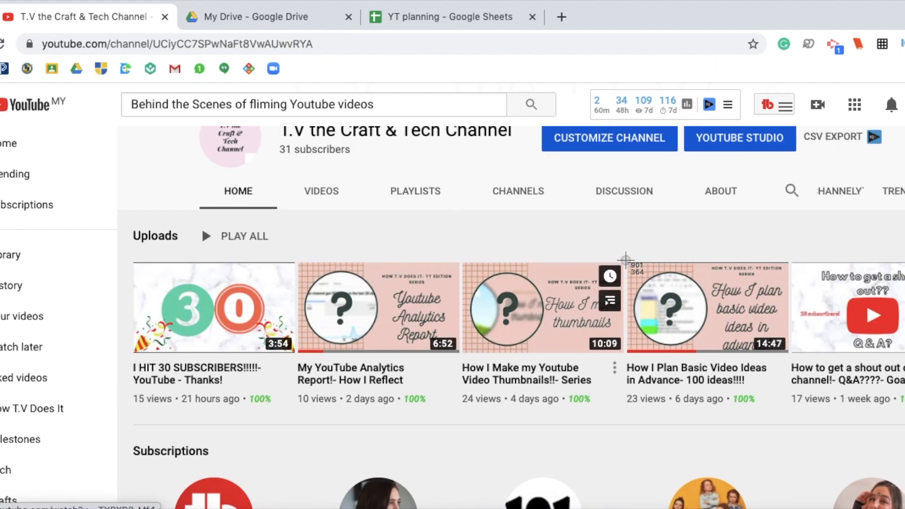
drag(625, 260, 791, 411)
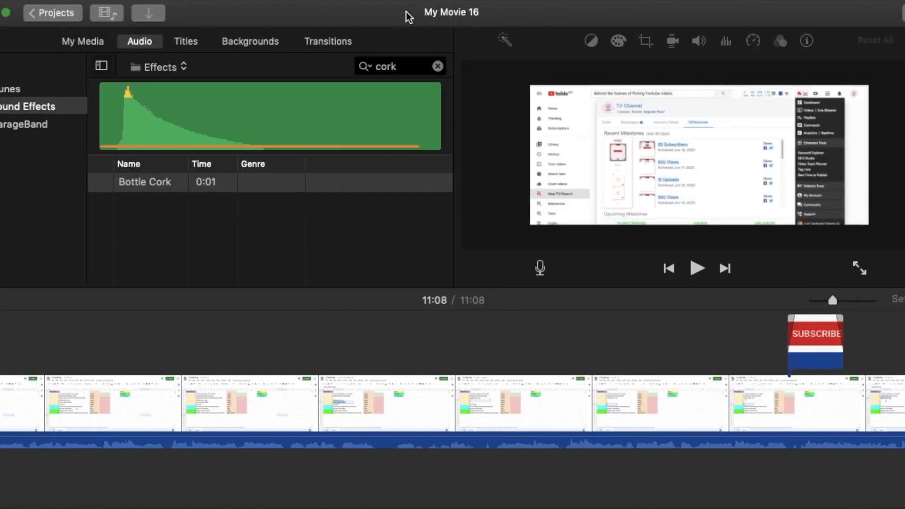
- In iMovie, play the section after the first bell overlay and add the desktop screenshot of the video thumbnail above the clip at about 0:42
scroll(541, 398, left, 15)
scroll(517, 395, right, 10)
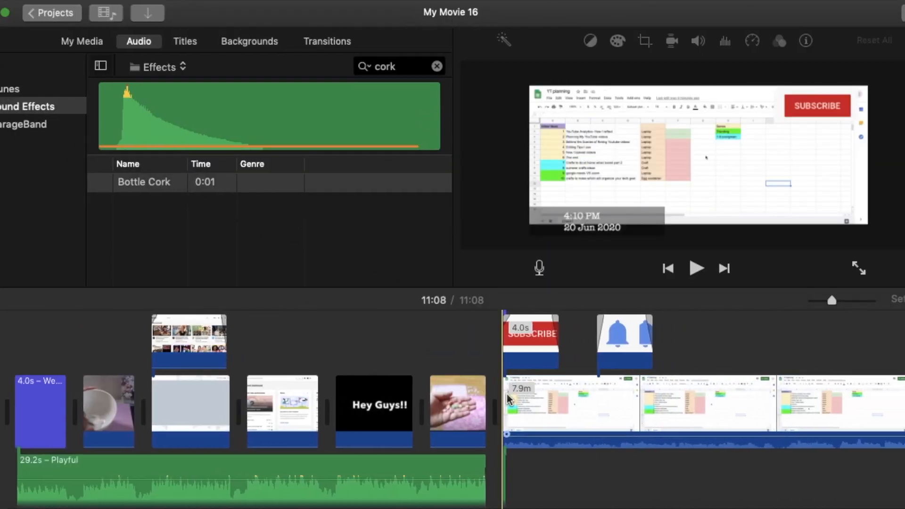
click(331, 370)
key(space)
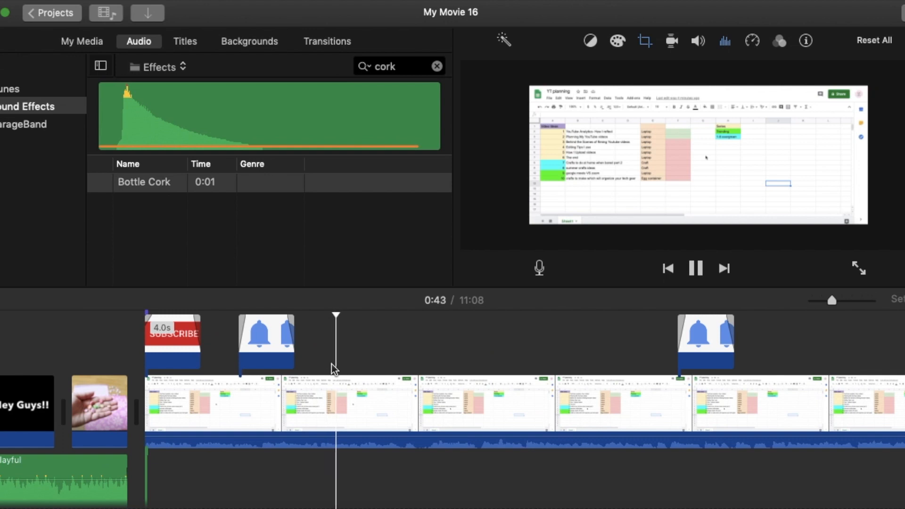
click(313, 364)
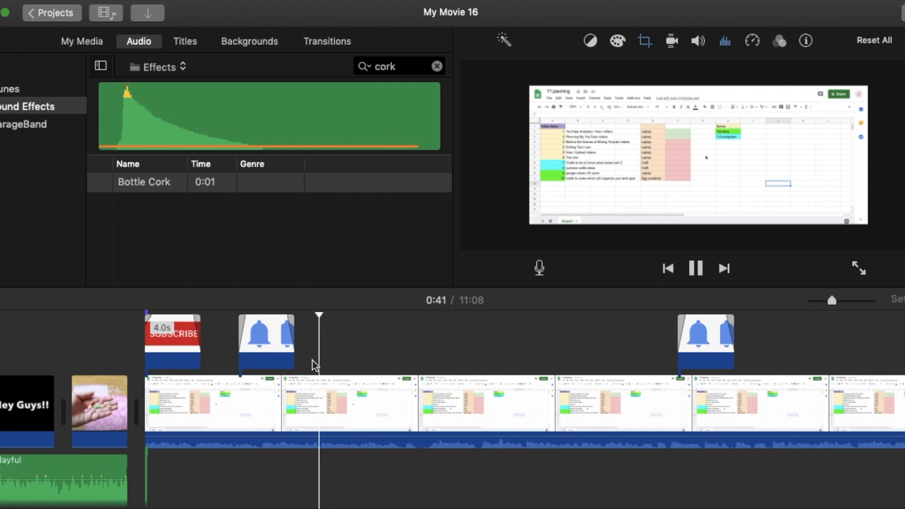
key(space)
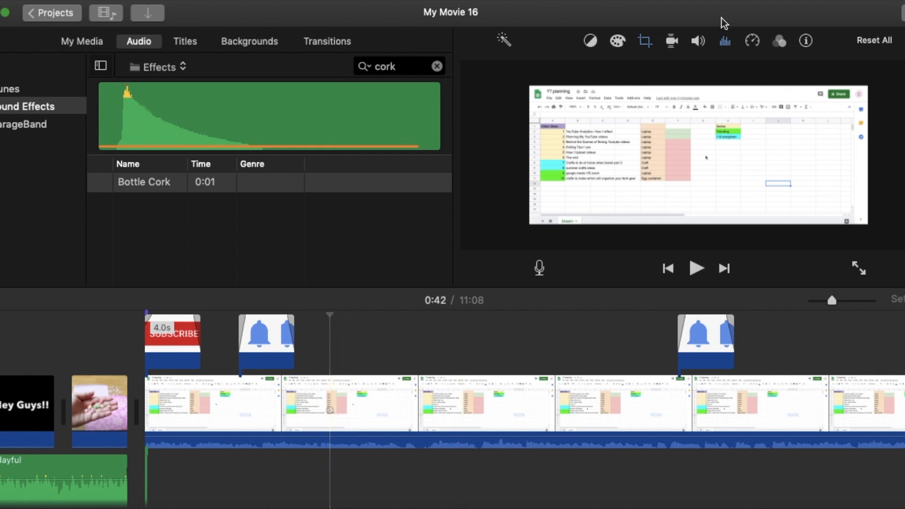
drag(724, 23, 479, 14)
drag(838, 207, 80, 344)
click(100, 342)
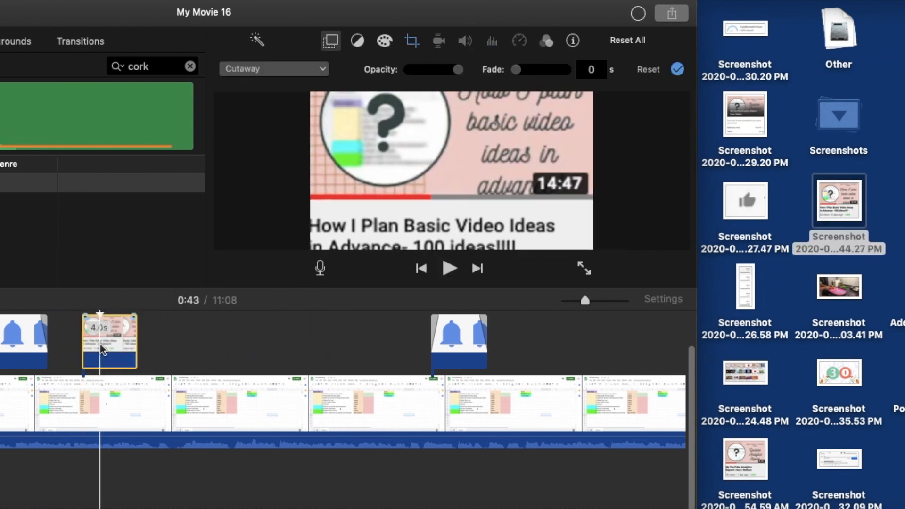
- Enlarge the Ken Burns start and end frames of the thumbnail screenshot so both cover the whole image
click(412, 41)
drag(457, 175, 459, 114)
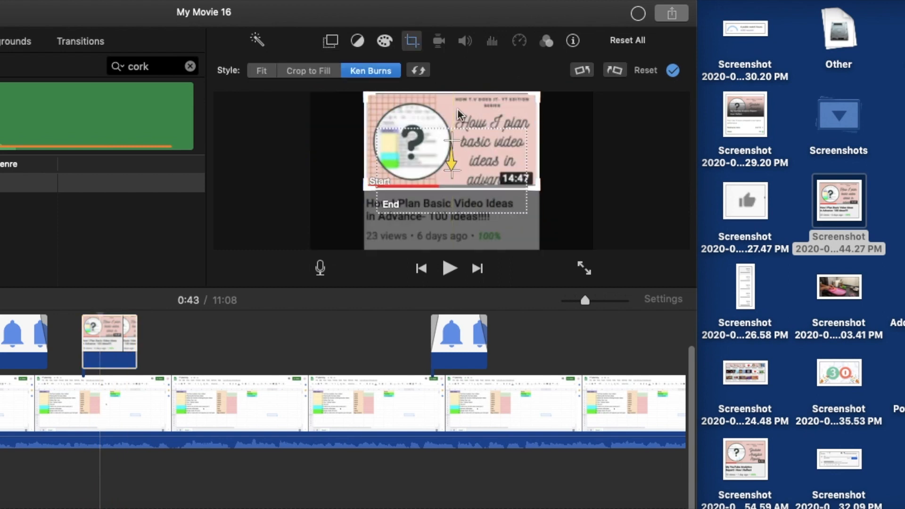
drag(536, 186, 724, 298)
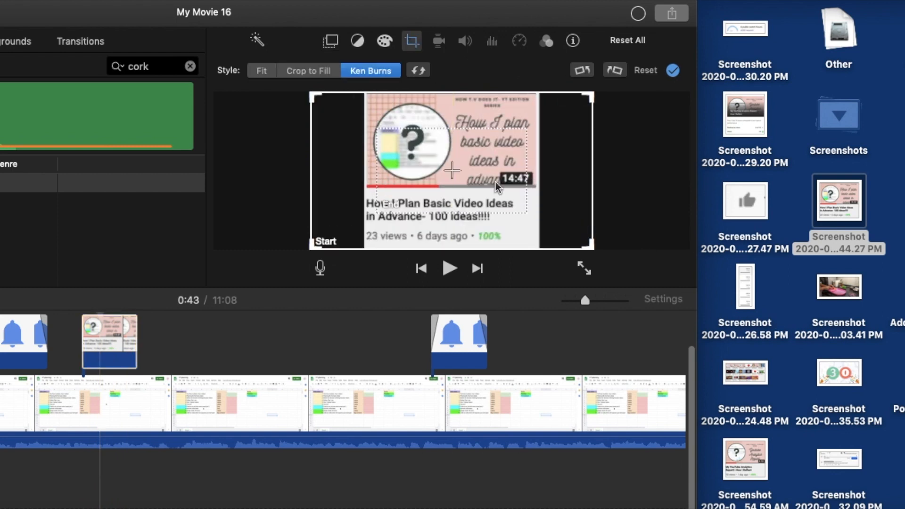
drag(456, 207, 421, 114)
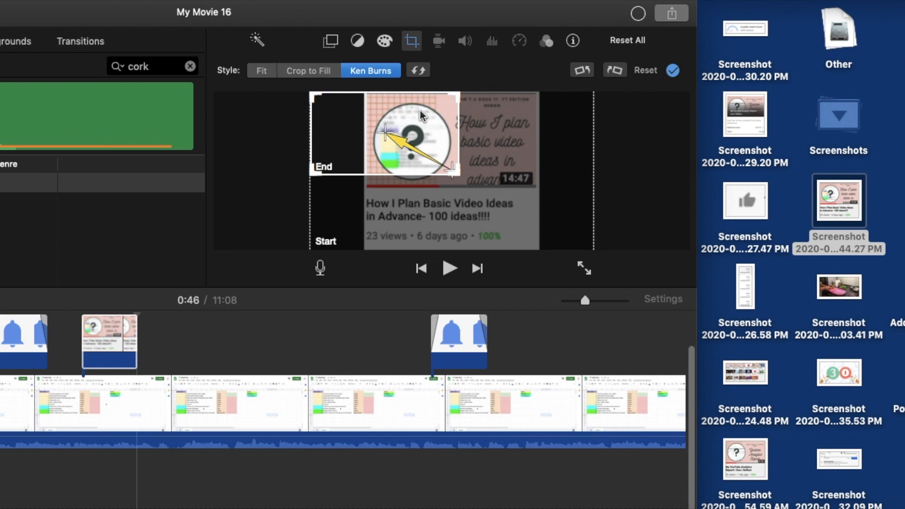
drag(454, 172, 717, 261)
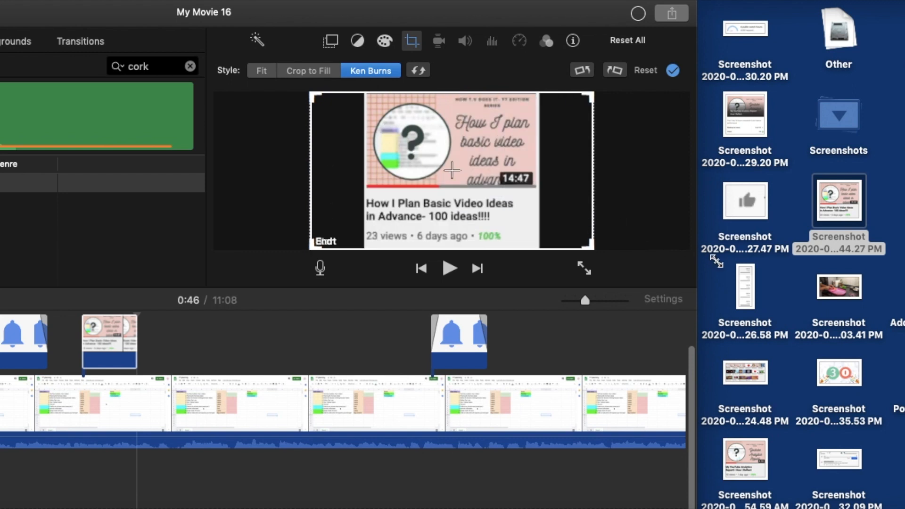
- Turn the thumbnail screenshot into a Picture in Picture overlay, then enlarge and place it in the lower-right area of the video frame
click(329, 42)
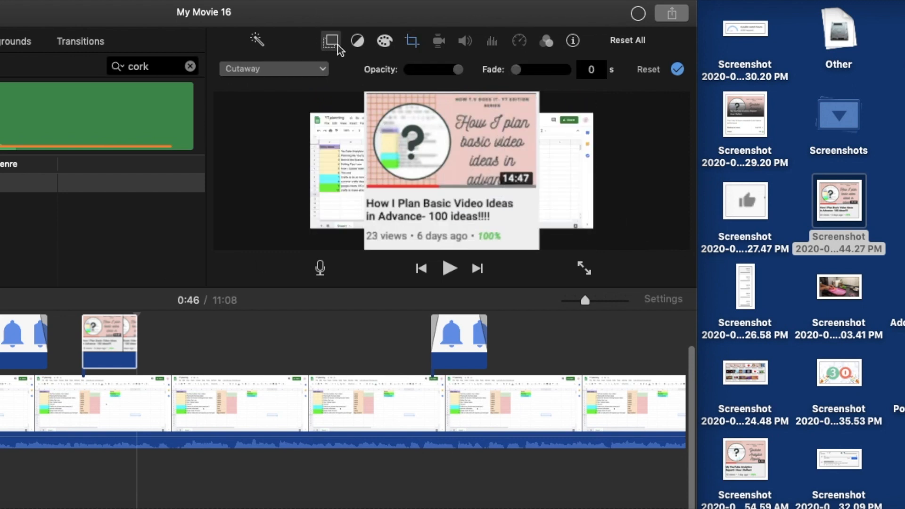
click(303, 69)
click(269, 123)
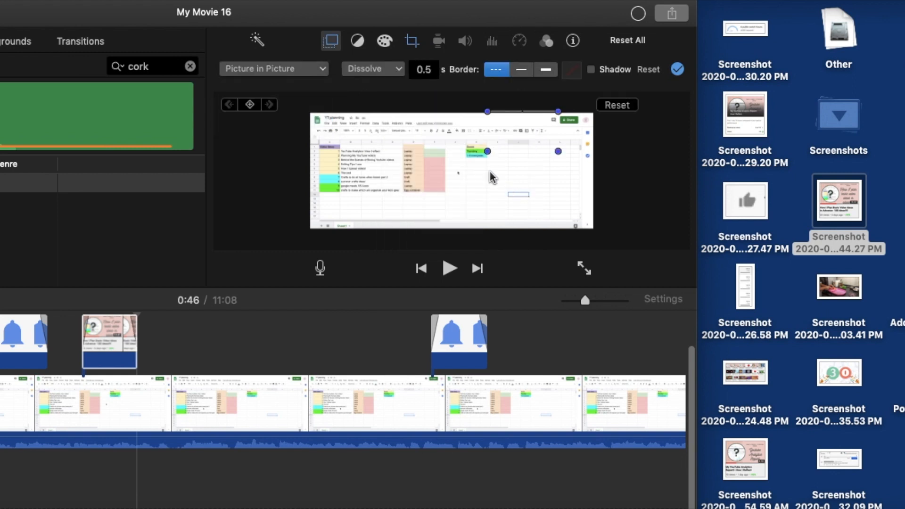
mouse_move(517, 144)
mouse_down()
mouse_move(521, 170)
mouse_move(509, 152)
mouse_move(514, 140)
mouse_up()
drag(520, 146, 502, 193)
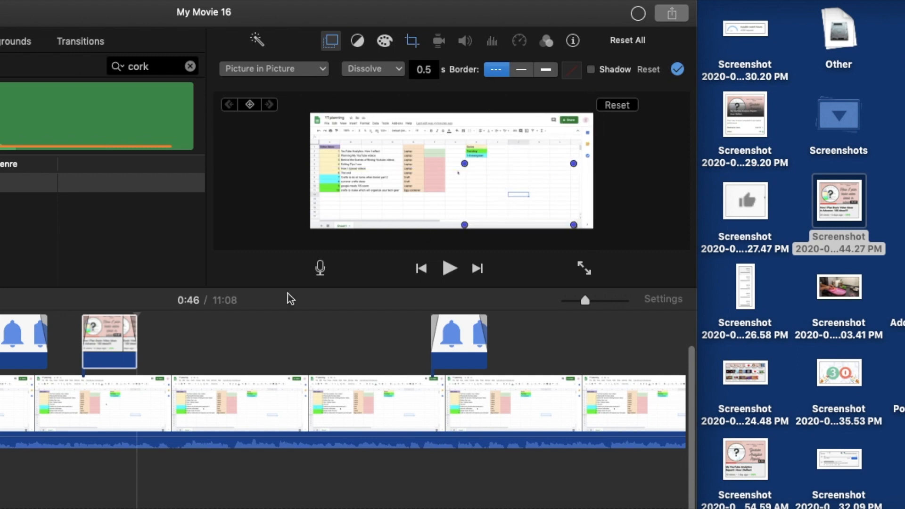
- Play back the section with the thumbnail overlay from just before its start to about 0:44
click(251, 325)
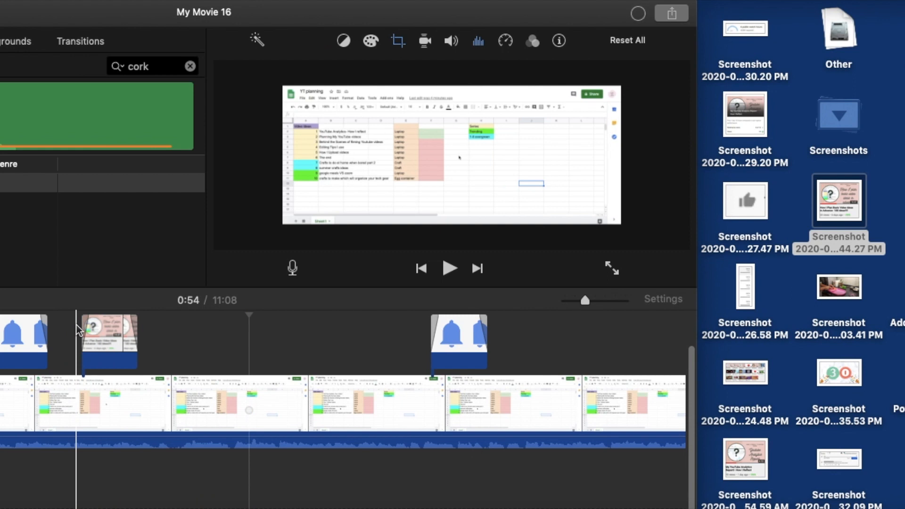
key(space)
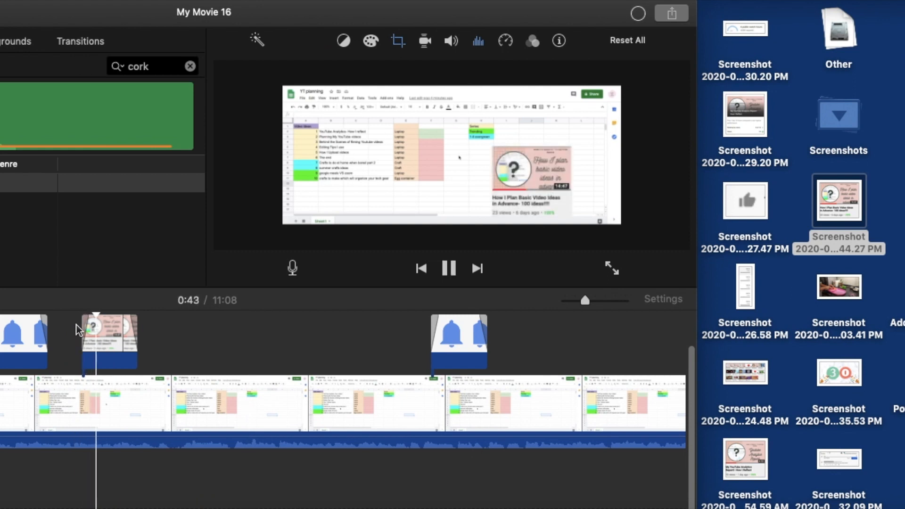
key(space)
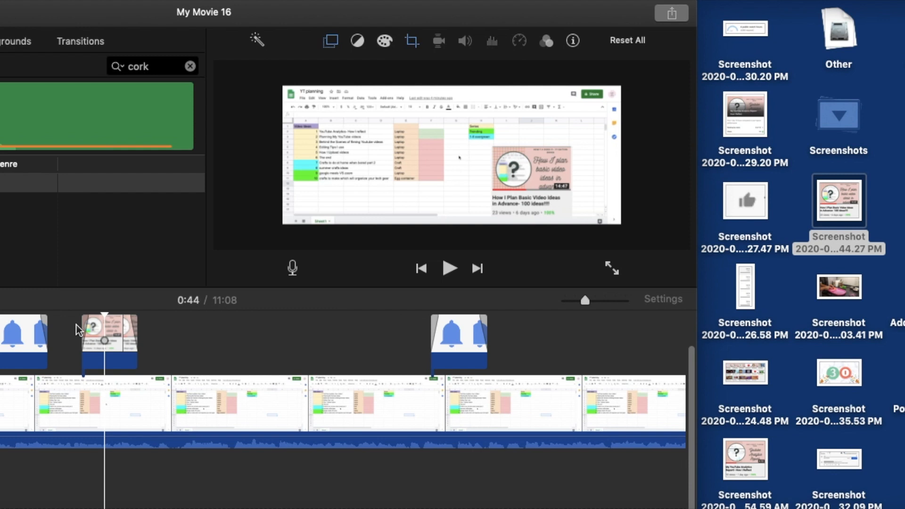
- In Notes, tick off Photos in editing in the editing tips checklist and close the window
click(243, 506)
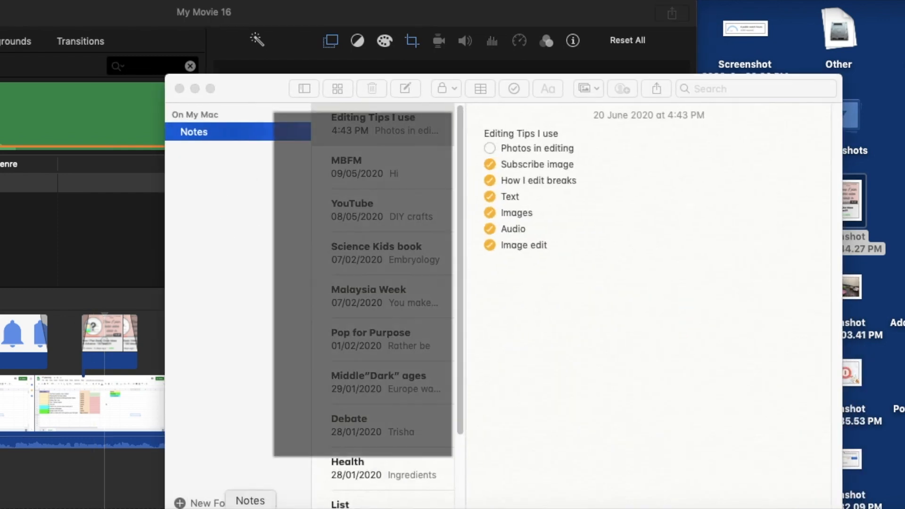
click(489, 149)
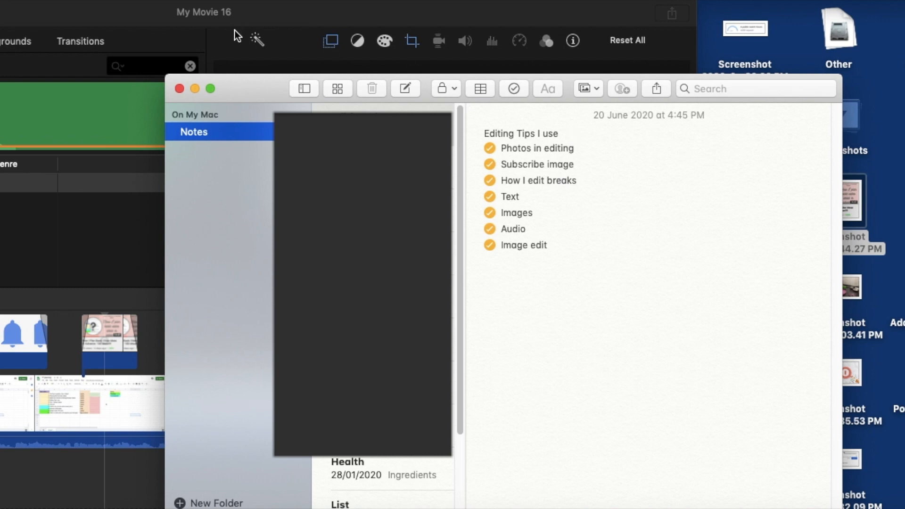
click(180, 89)
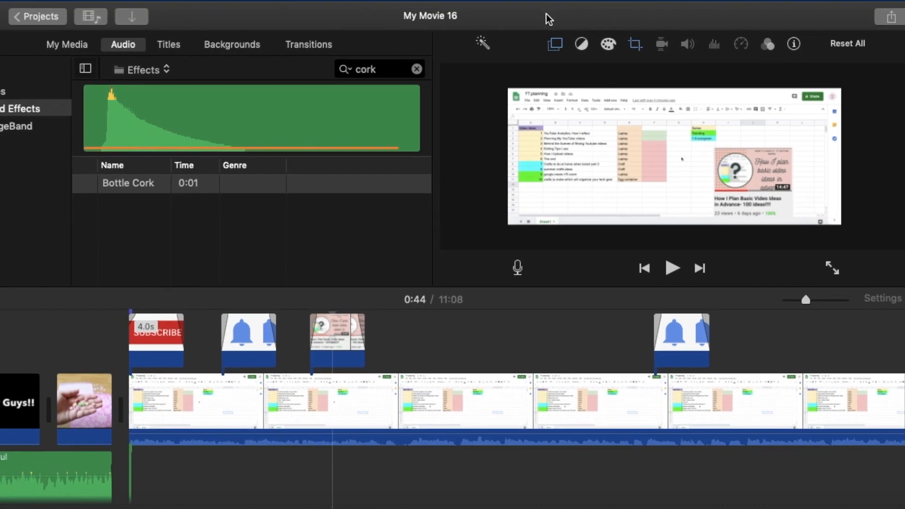
scroll(633, 375, right, 10)
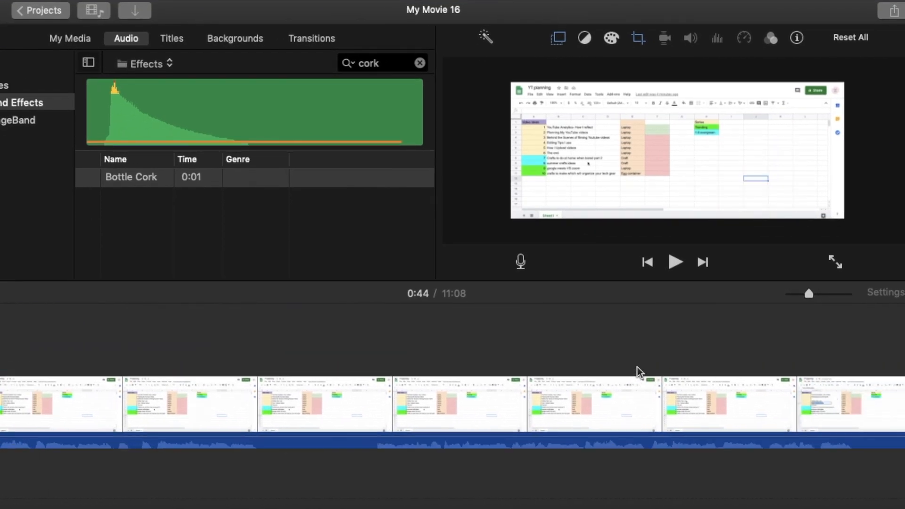
scroll(637, 372, right, 15)
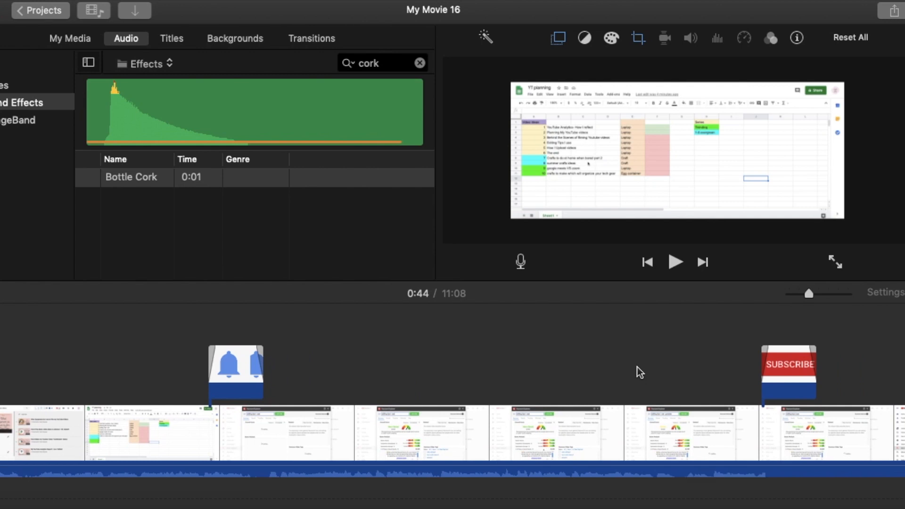
scroll(639, 373, right, 10)
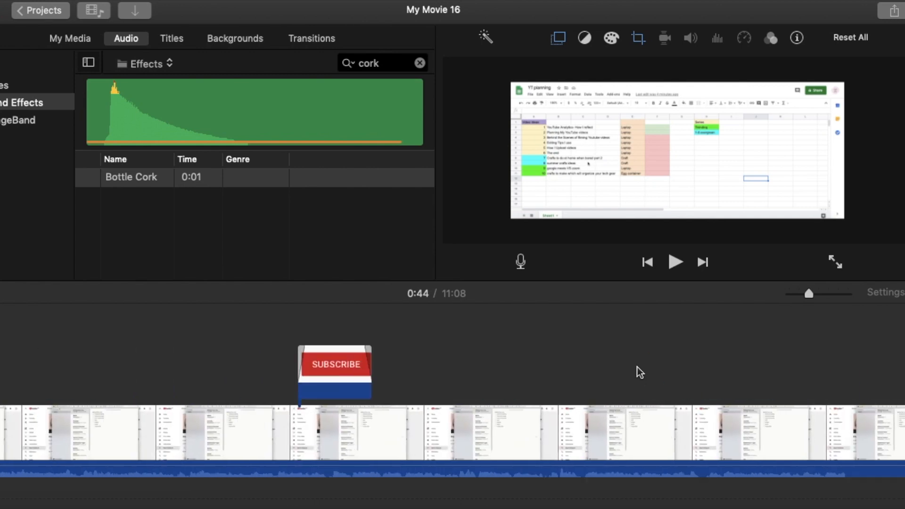
- Switch to the browser and open the YT planning spreadsheet in Google Sheets
scroll(640, 372, right, 5)
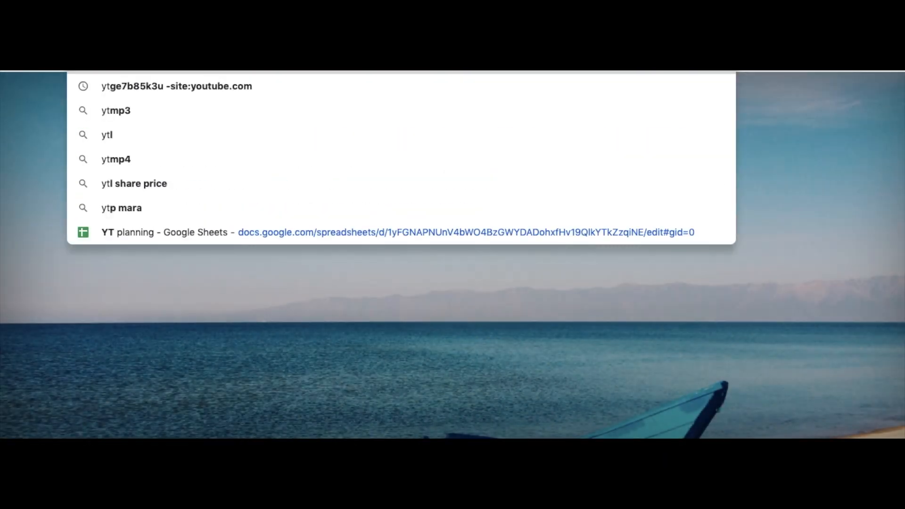
click(497, 230)
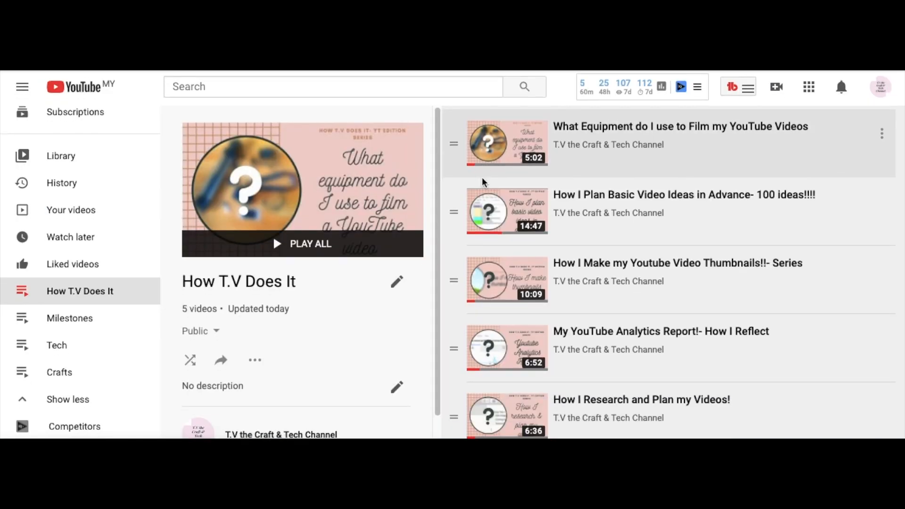
- Look through the How T.V Does It playlist on YouTube, then open the channel's own uploads
scroll(304, 324, down, 1)
scroll(304, 324, up, 1)
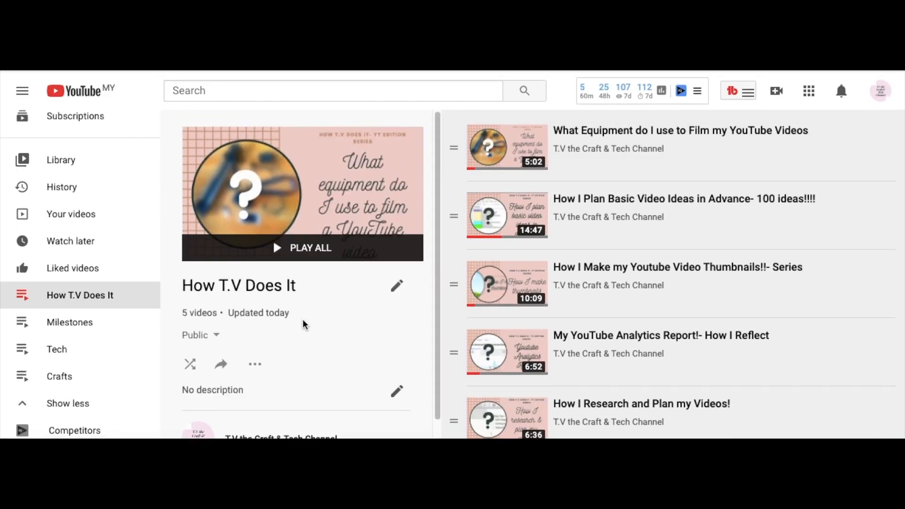
scroll(334, 388, down, 1)
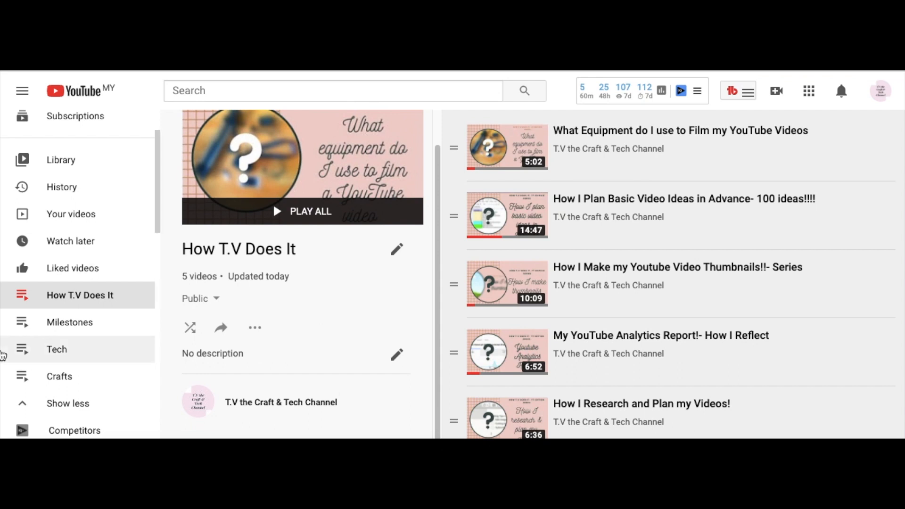
scroll(14, 292, up, 2)
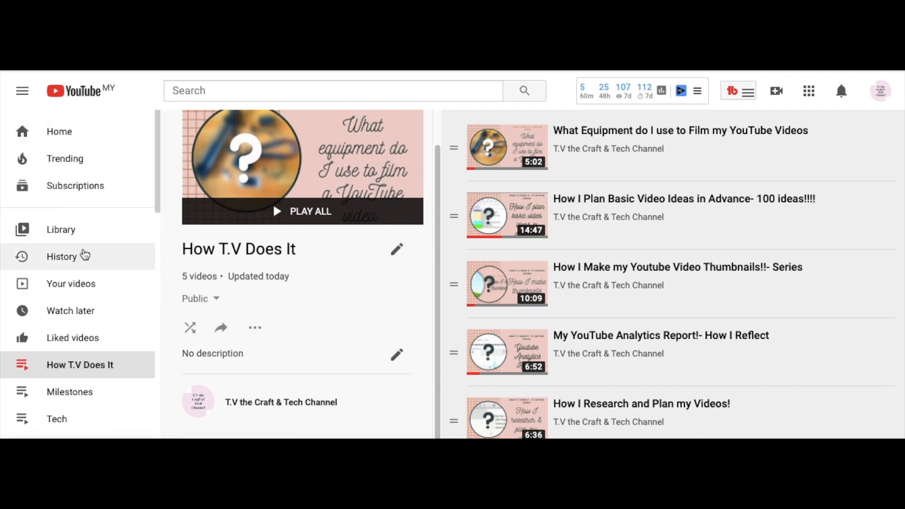
scroll(83, 254, down, 1)
click(84, 269)
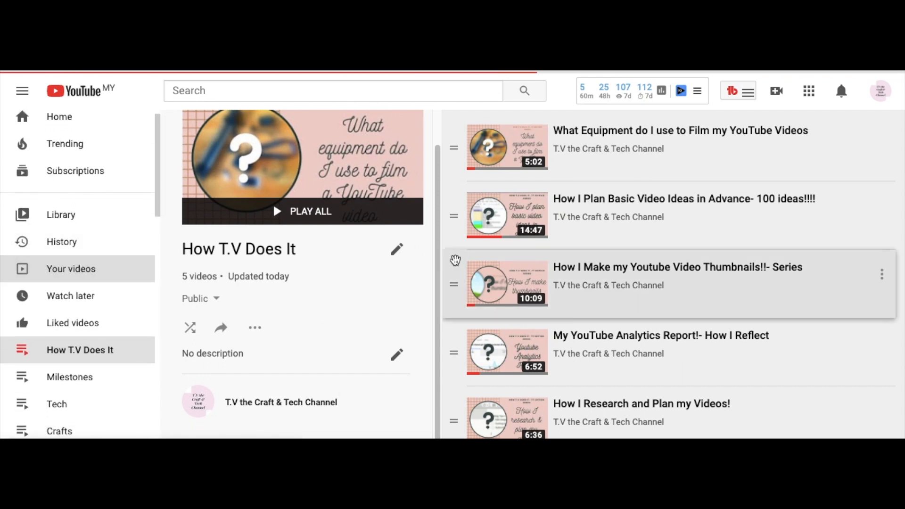
scroll(370, 296, down, 3)
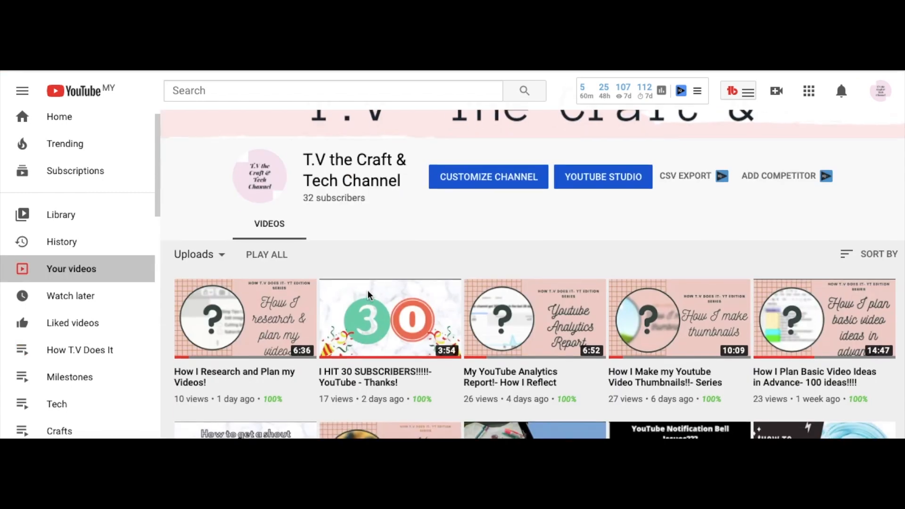
scroll(370, 296, up, 4)
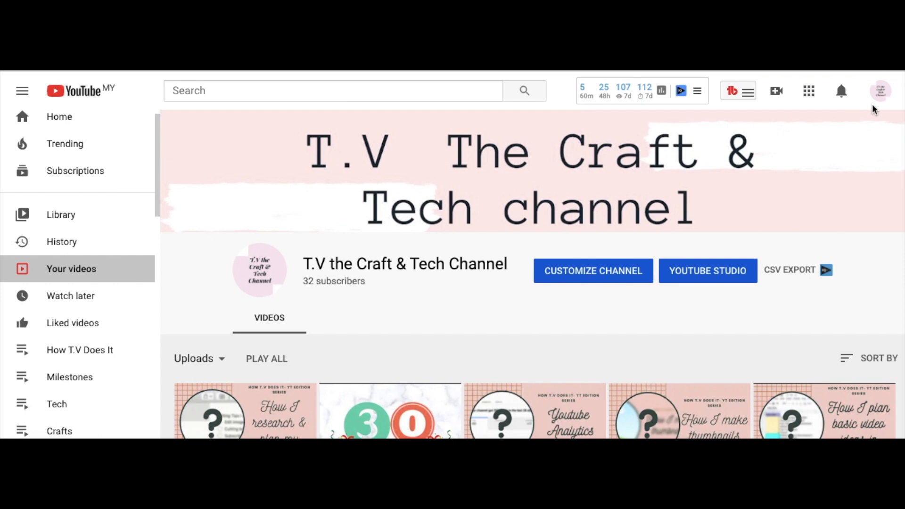
- Open the channel's home page and look over its featured video and uploads
click(879, 91)
click(756, 174)
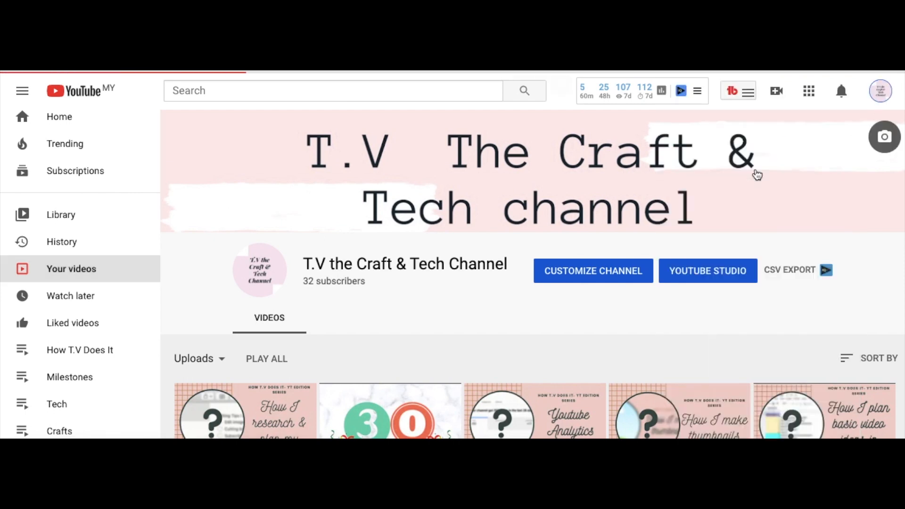
scroll(520, 288, down, 1)
scroll(520, 287, down, 2)
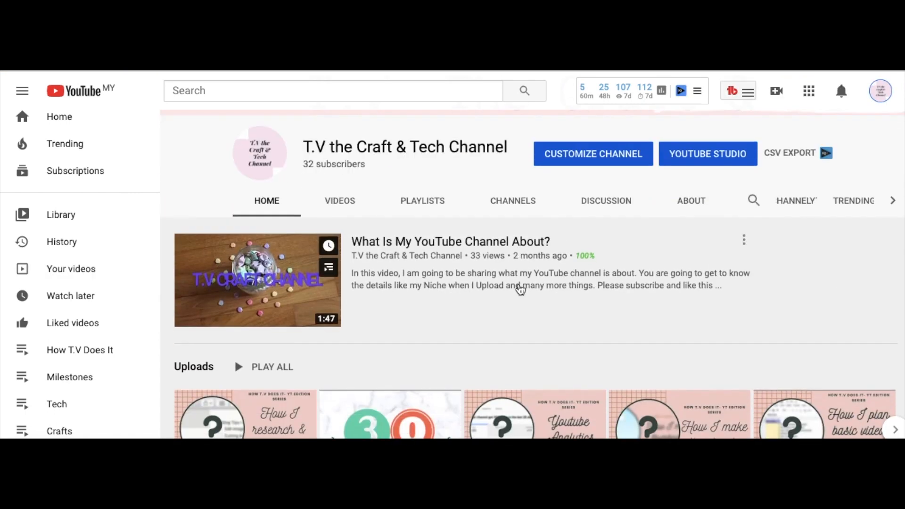
scroll(520, 288, up, 3)
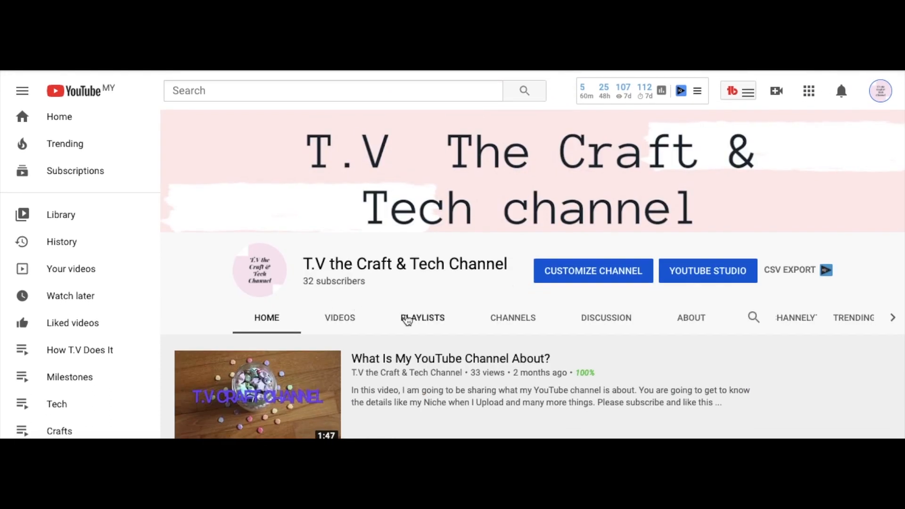
- Show the channel's created playlists and look over them
click(441, 317)
scroll(440, 323, down, 4)
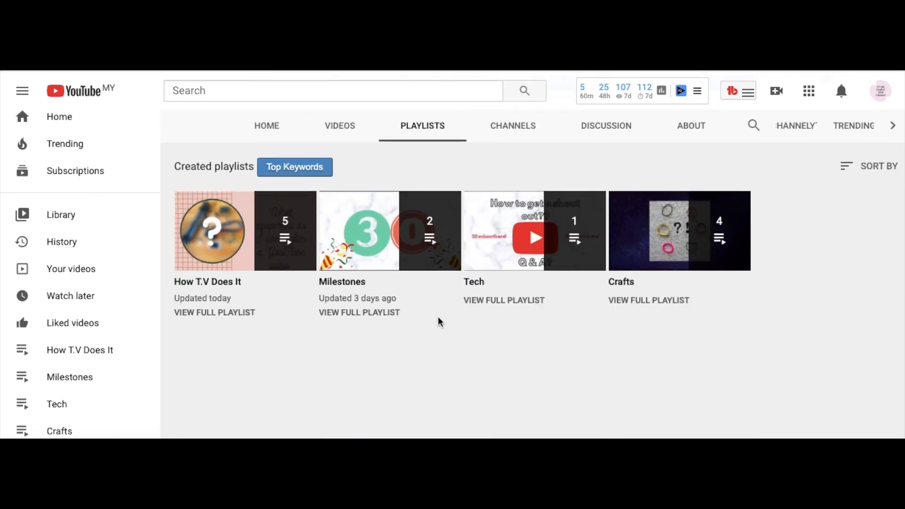
mouse_move(703, 262)
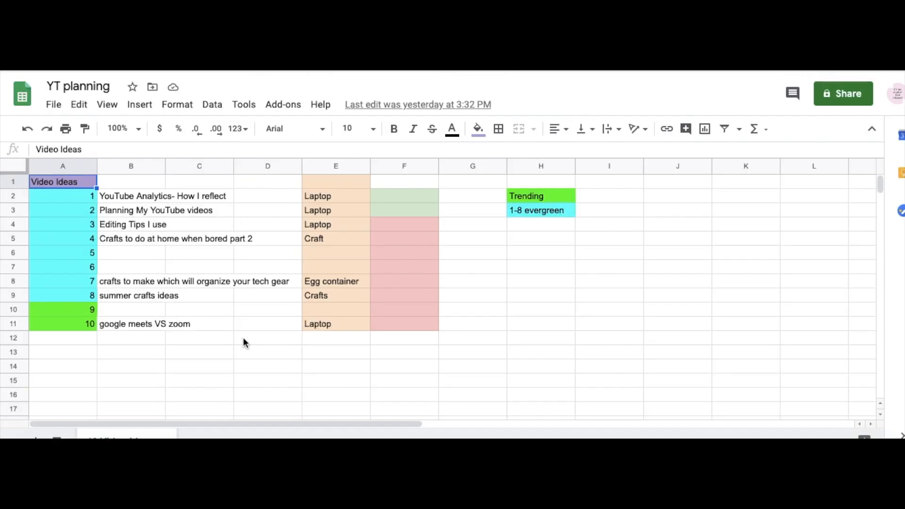
scroll(242, 338, down, 1)
scroll(243, 337, up, 1)
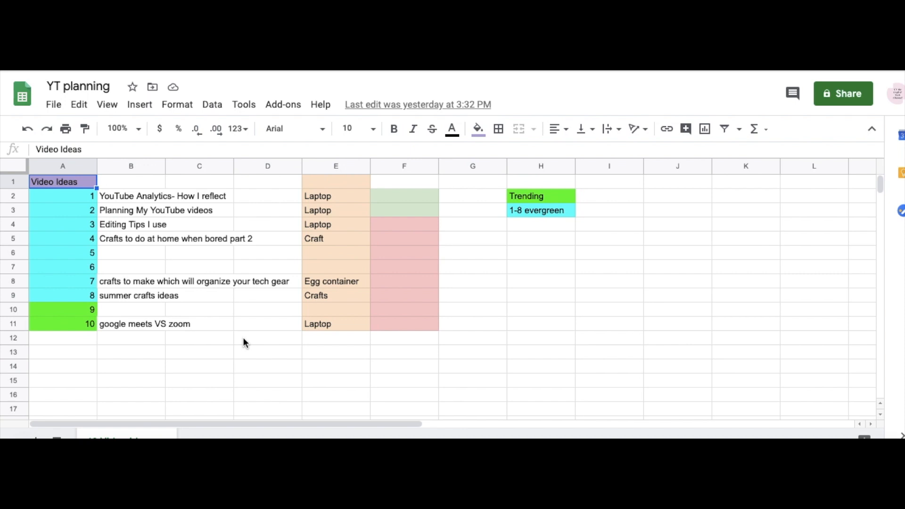